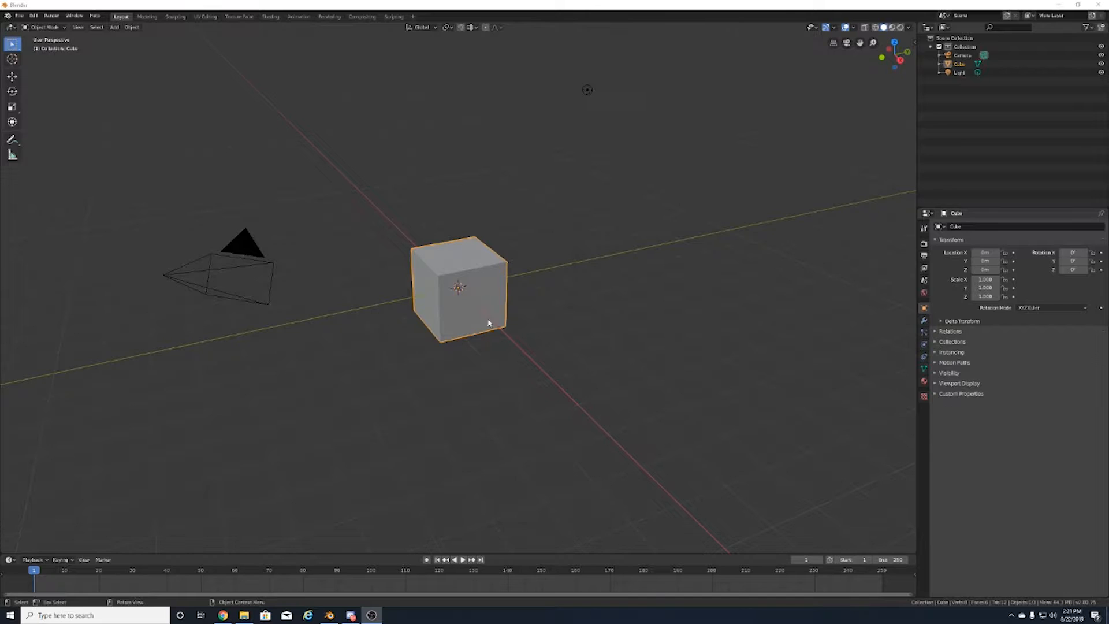
# Delete the default cube, camera and light from the scene.
pyautogui.moveTo(91, 53); pyautogui.dragTo(660, 410)
pyautogui.press('Delete')
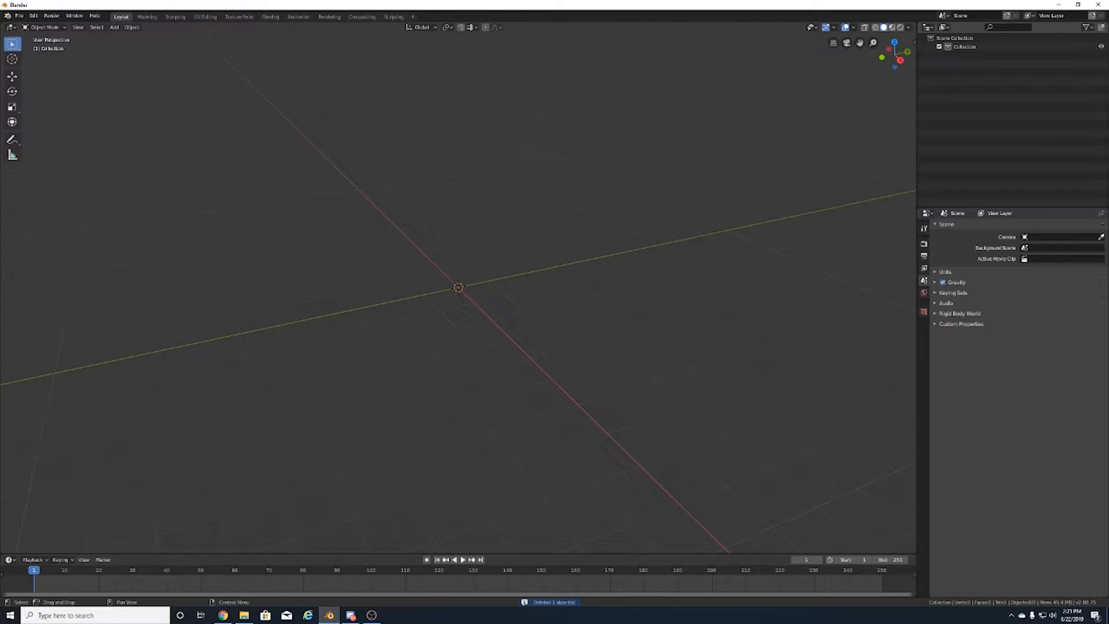
# Switch to Discord and examine the server's model-downloads channel and its rules channel.
pyautogui.hotkey('alt', 'Tab')
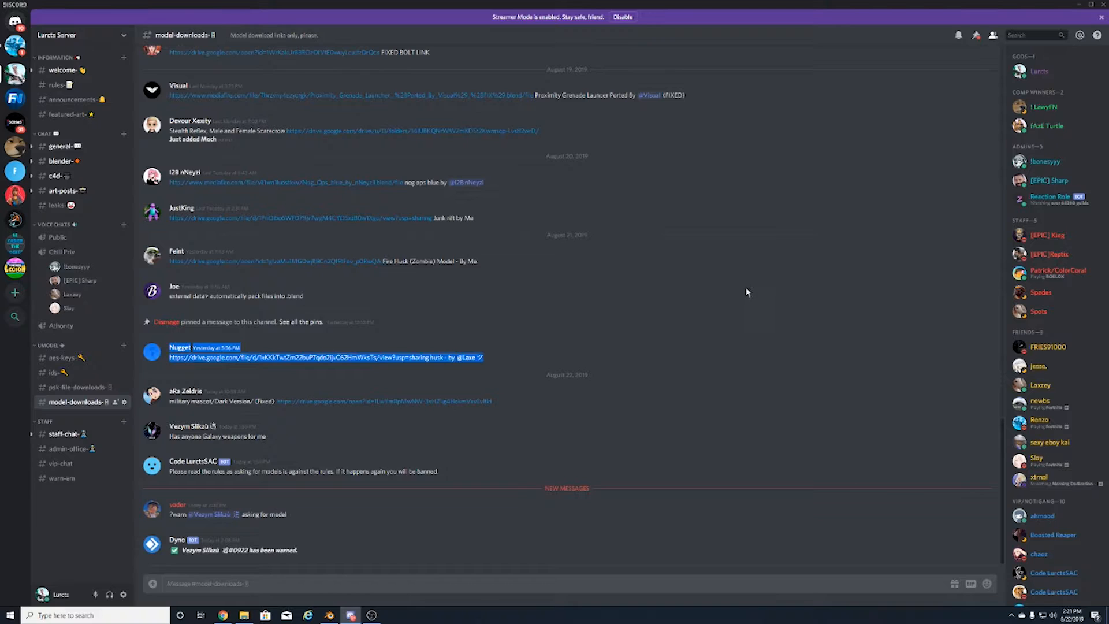
pyautogui.scroll(3, 565, 346)
pyautogui.scroll(5, 404, 248)
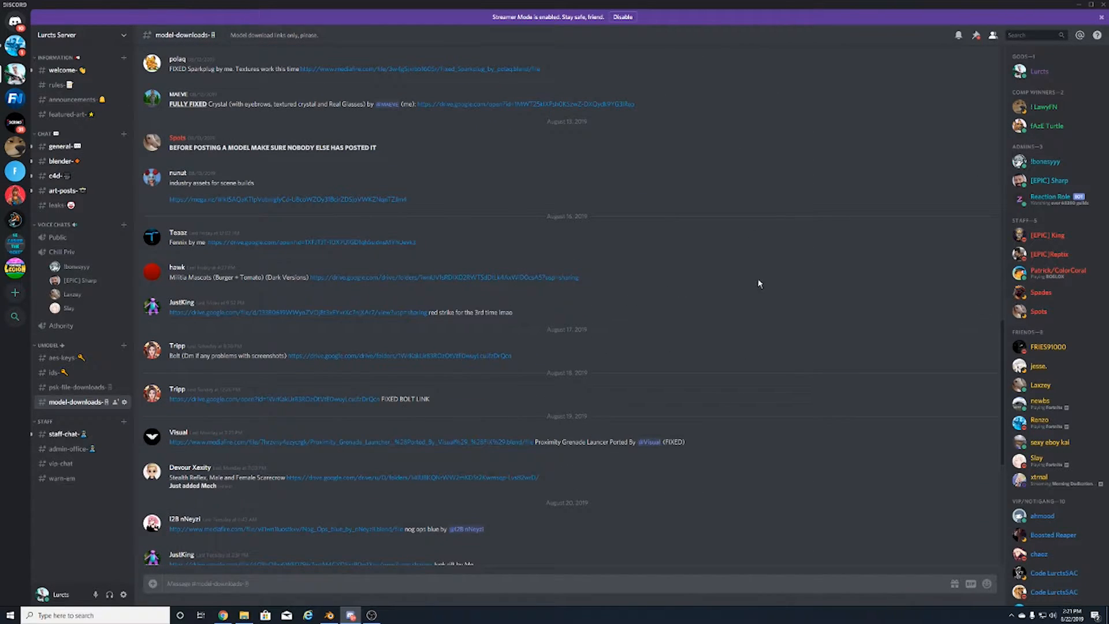
pyautogui.click(56, 85)
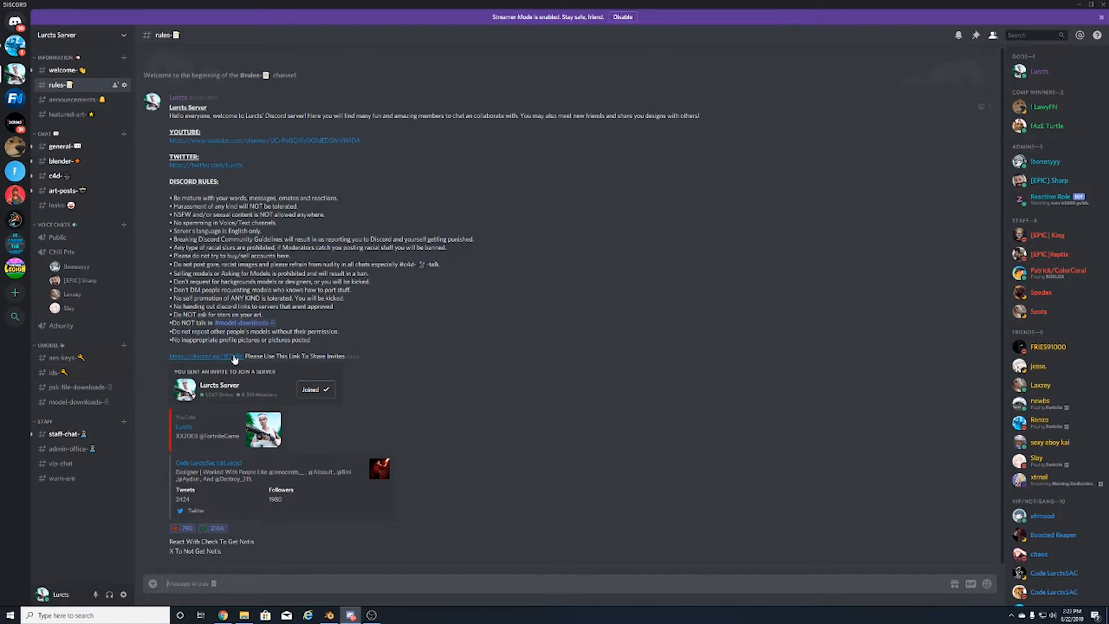
pyautogui.moveTo(203, 239); pyautogui.dragTo(255, 282)
pyautogui.click(254, 282)
pyautogui.click(73, 402)
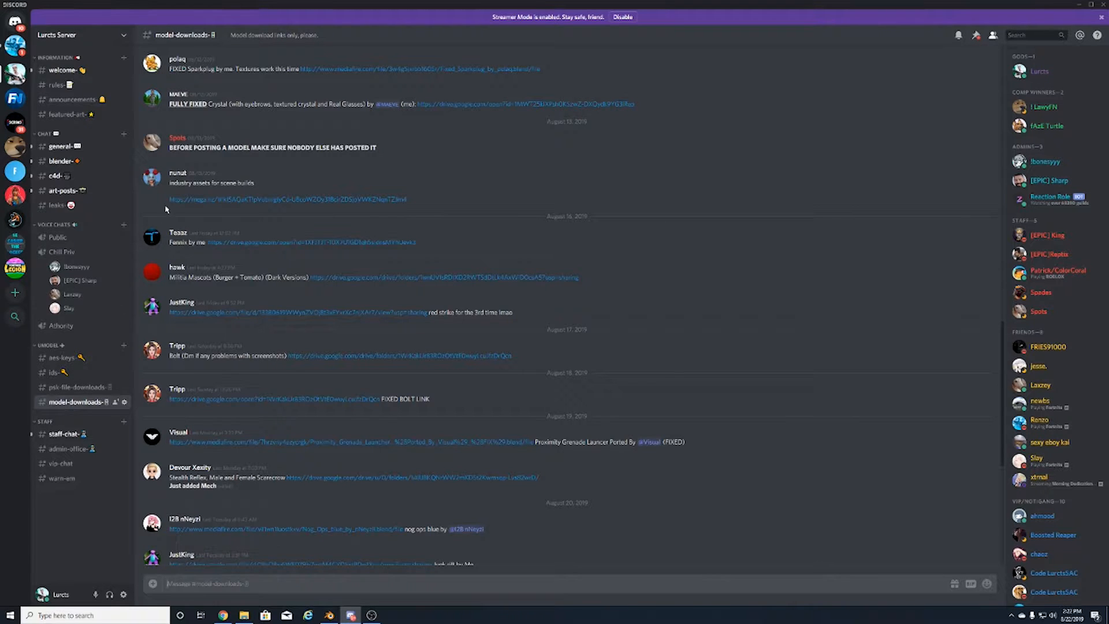
pyautogui.scroll(-6, 342, 193)
pyautogui.scroll(5, 342, 192)
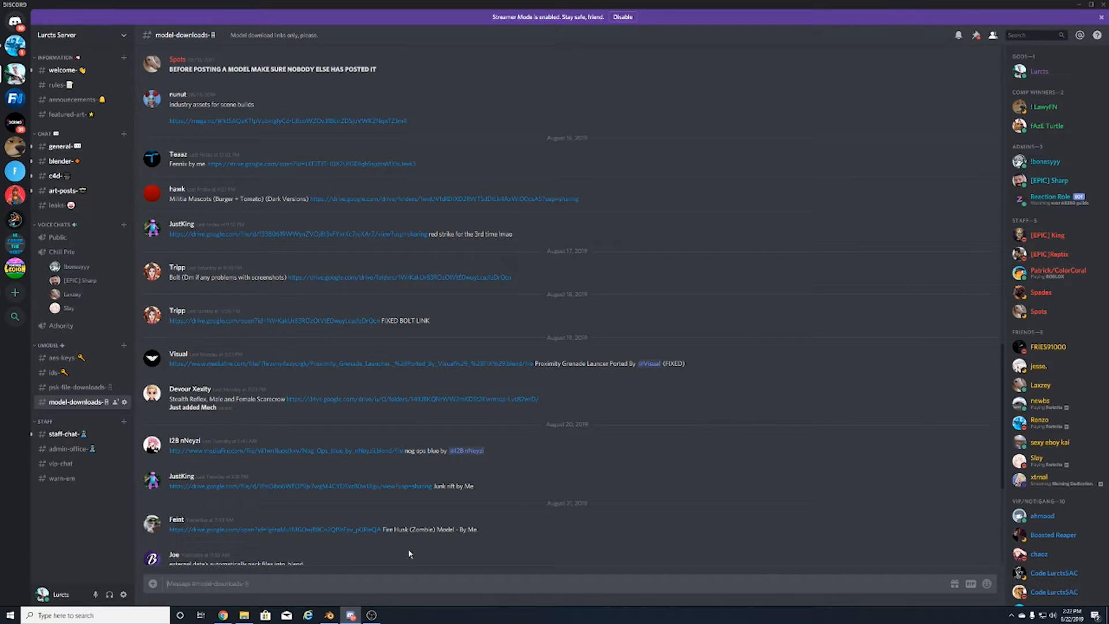
# Switch back to Blender and open MSF Model.blend from the Documents Models folder, discarding the unsaved changes.
pyautogui.click(329, 616)
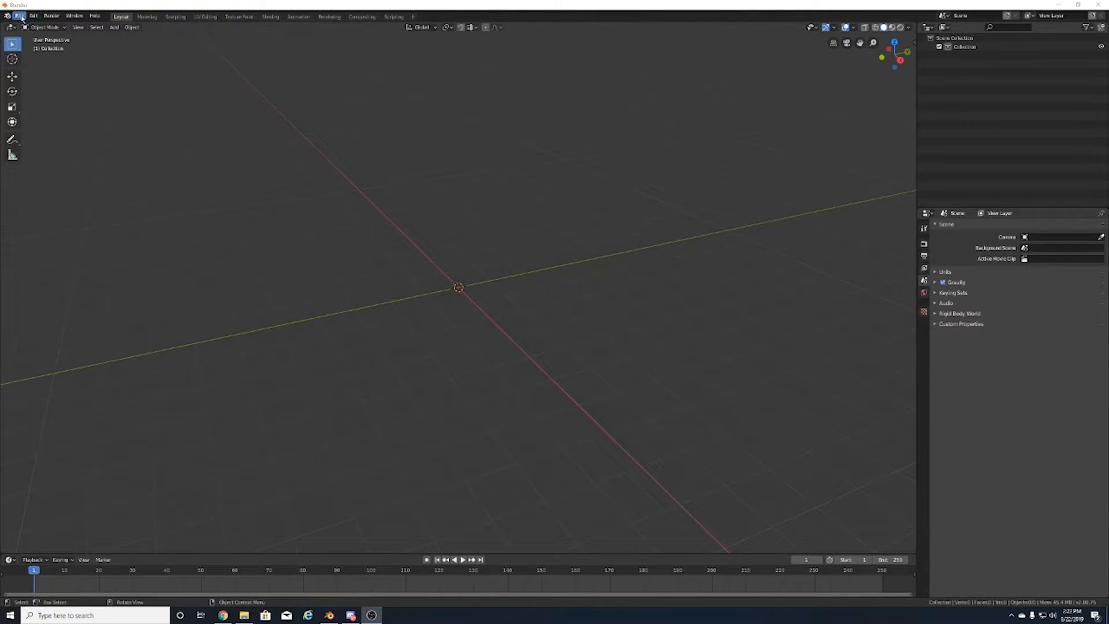
pyautogui.click(21, 16)
pyautogui.moveTo(46, 38)
pyautogui.click(209, 87)
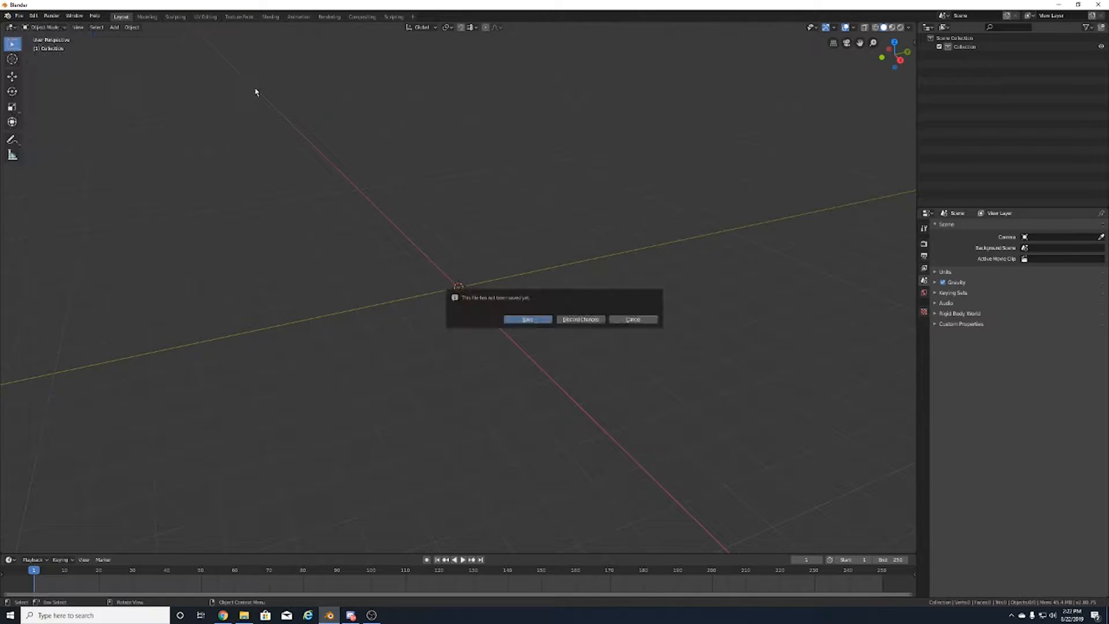
pyautogui.click(578, 320)
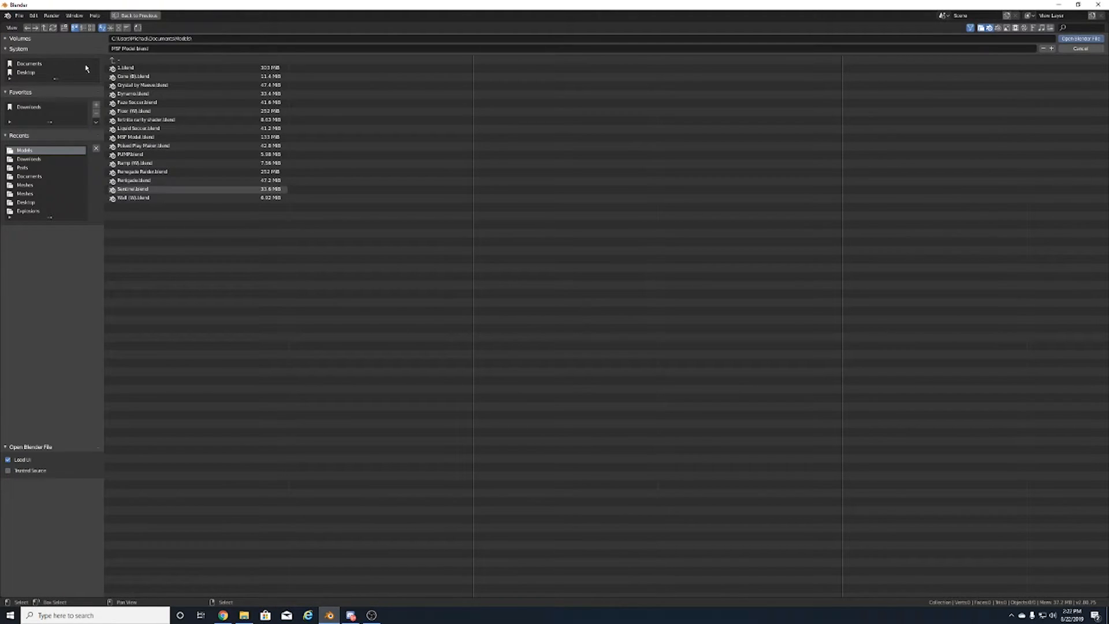
pyautogui.click(25, 202)
pyautogui.click(38, 109)
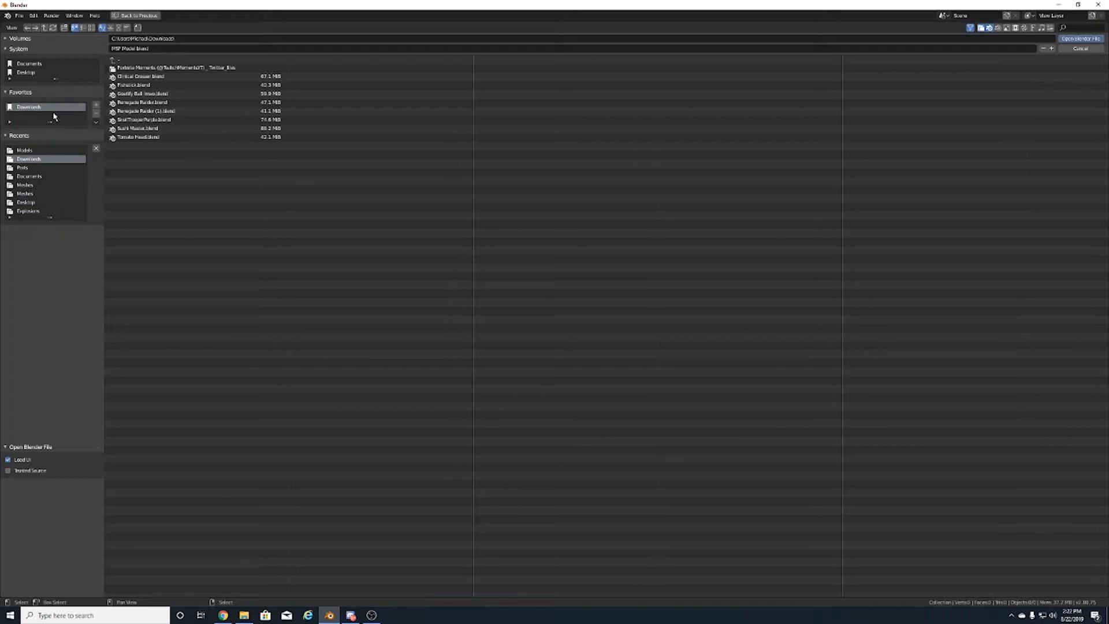
pyautogui.click(30, 68)
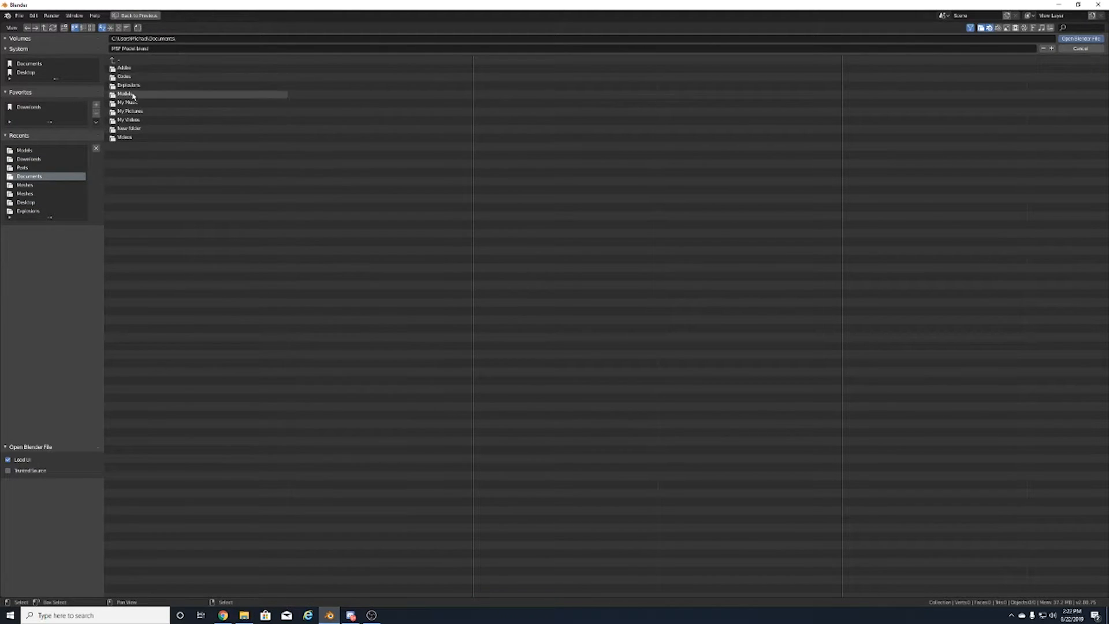
pyautogui.click(149, 91)
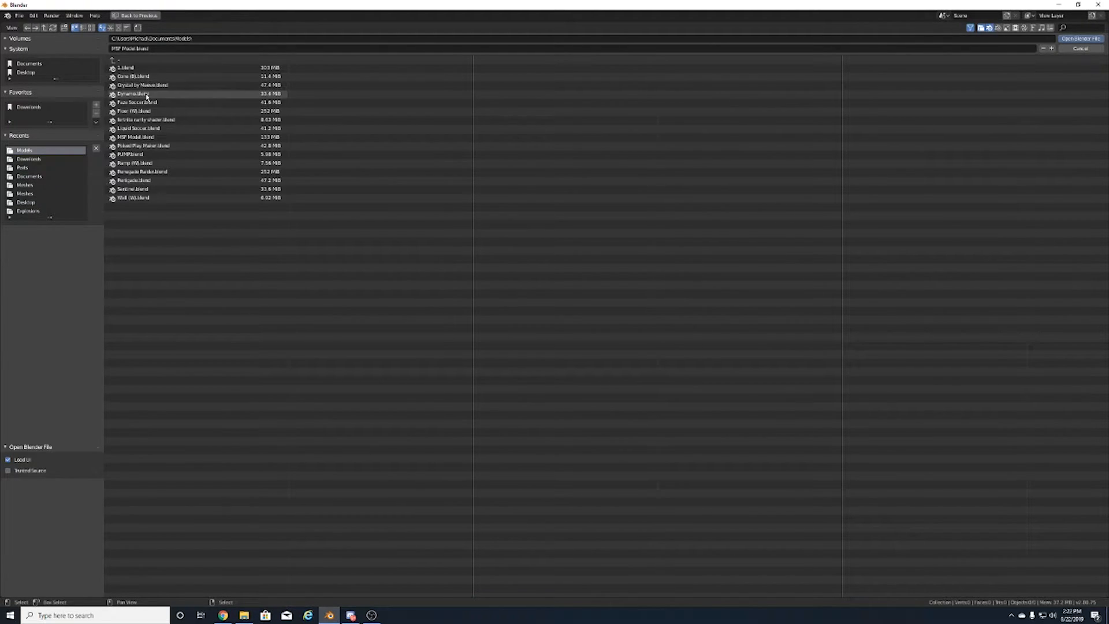
pyautogui.doubleClick(156, 138)
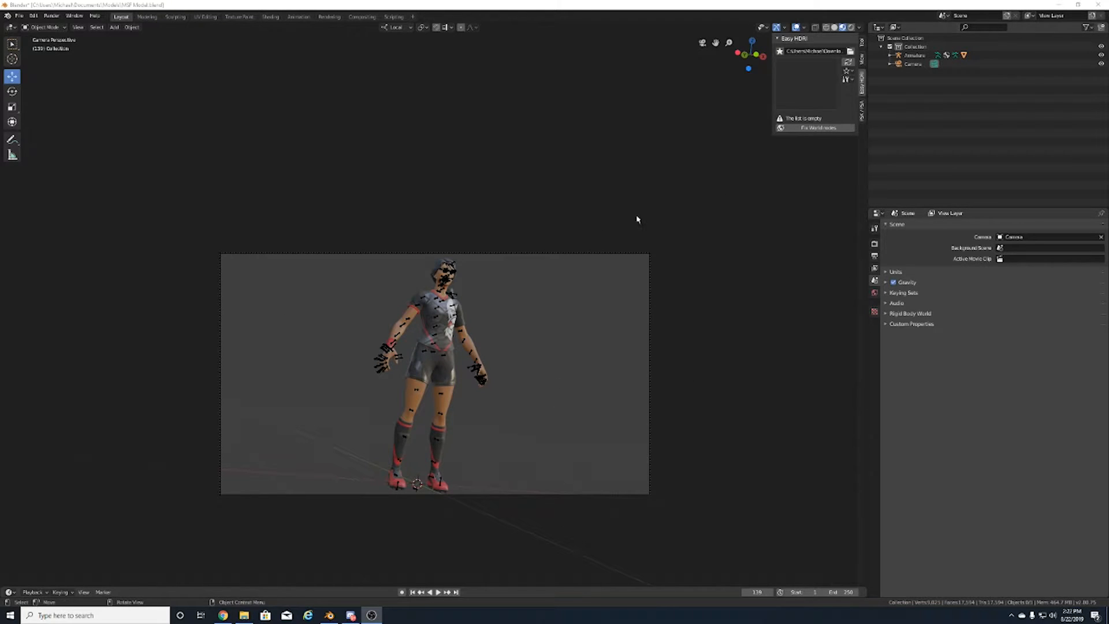
# Examine the contents of the Armature in the outliner, toggling its visibility and selecting the character mesh.
pyautogui.click(901, 55)
pyautogui.click(889, 55)
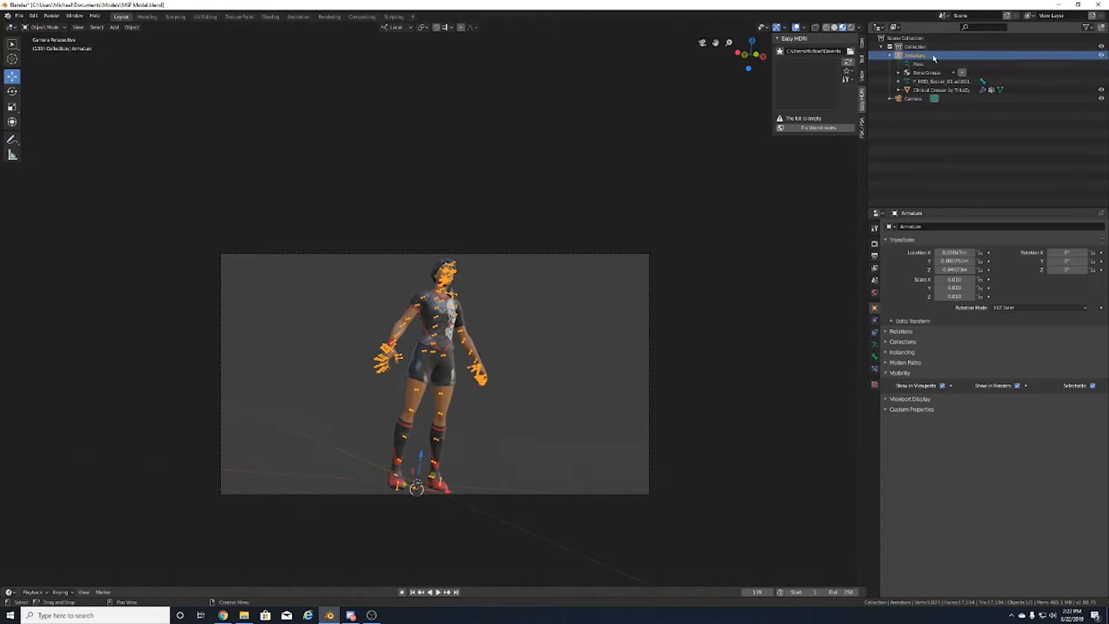
pyautogui.click(1102, 56)
pyautogui.click(1101, 56)
pyautogui.click(988, 91)
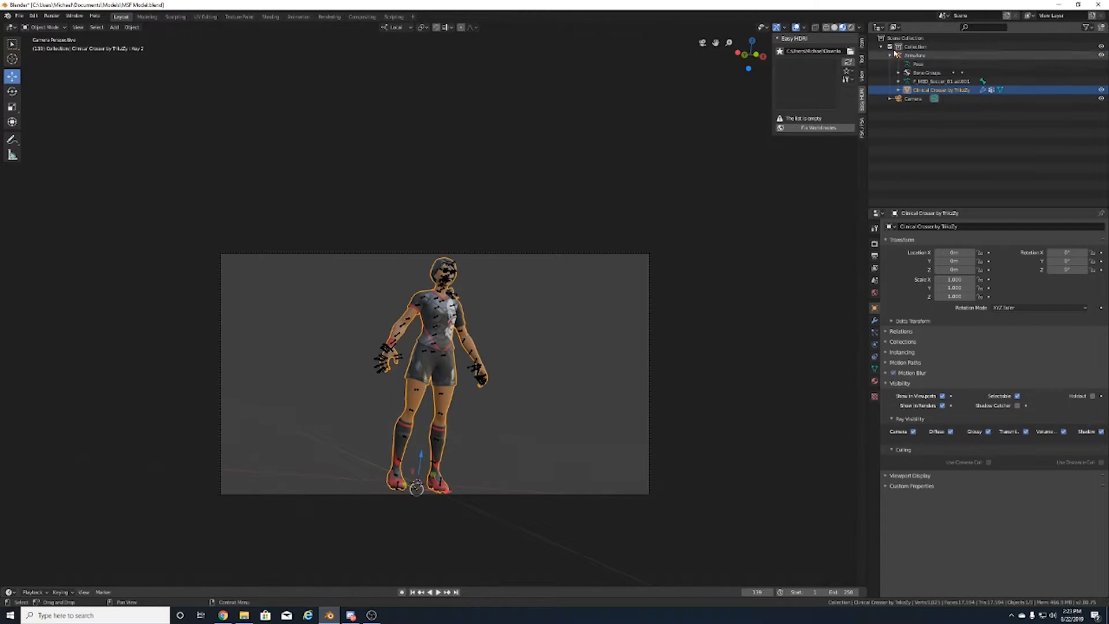
pyautogui.click(890, 55)
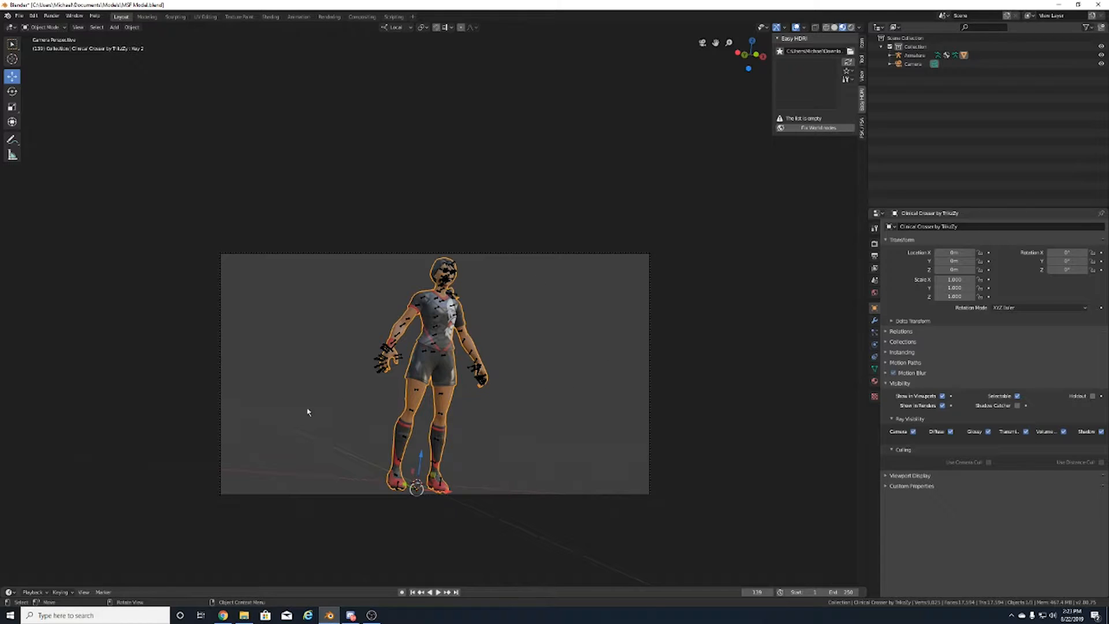
# Try moving the character mesh, clear its location again and deselect it.
pyautogui.press('g')
pyautogui.click(572, 133)
pyautogui.hotkey('alt', 'g')
pyautogui.click(524, 224)
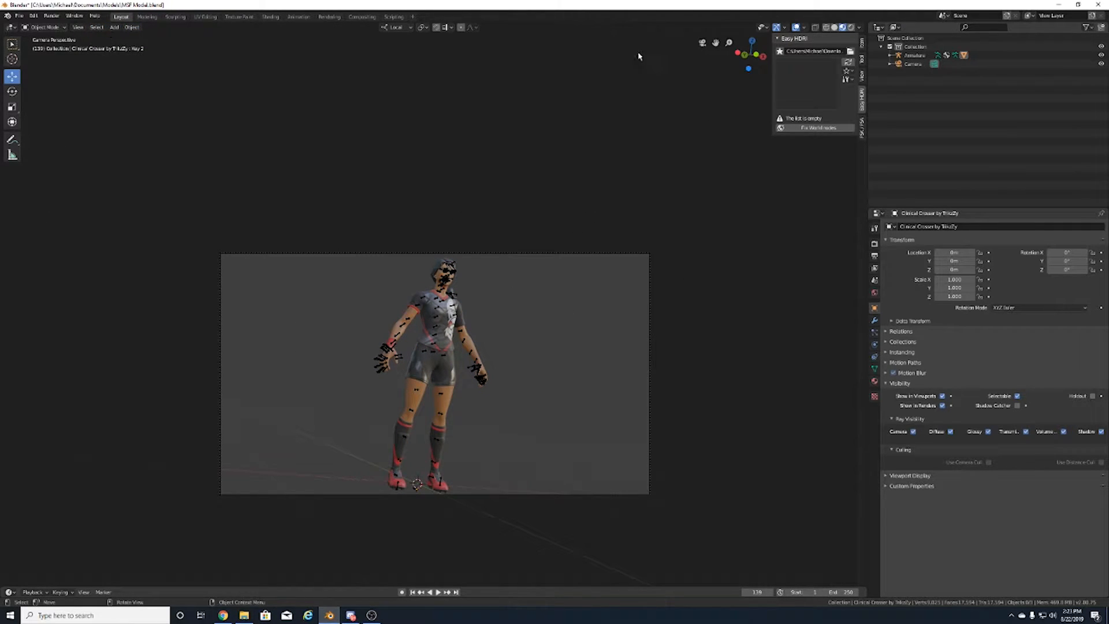
# Add a plane at the origin and scale it to about 6.8 as a floor around the character.
pyautogui.click(702, 44)
pyautogui.scroll(-8, 720, 133)
pyautogui.moveTo(750, 56); pyautogui.dragTo(797, 65)
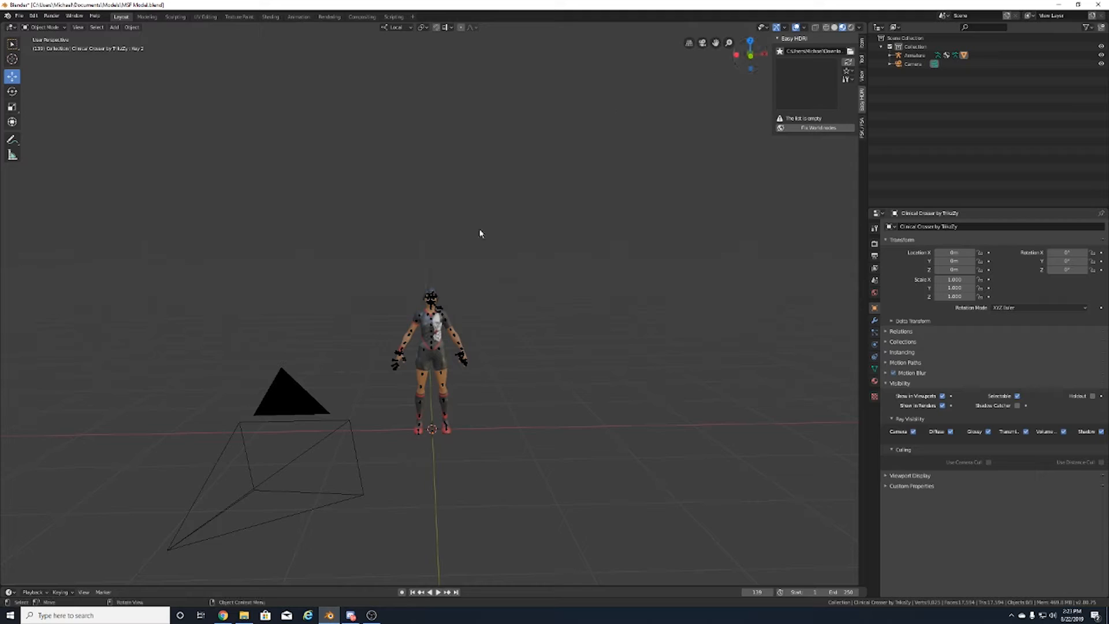
pyautogui.click(115, 27)
pyautogui.click(115, 27)
pyautogui.moveTo(126, 37)
pyautogui.click(188, 37)
pyautogui.press('s')
pyautogui.click(844, 365)
# Lower the floor plane along Z to about -0.03 m so that it sits just under the character's feet.
pyautogui.moveTo(751, 55); pyautogui.dragTo(629, 213)
pyautogui.press('g')
pyautogui.press('z')
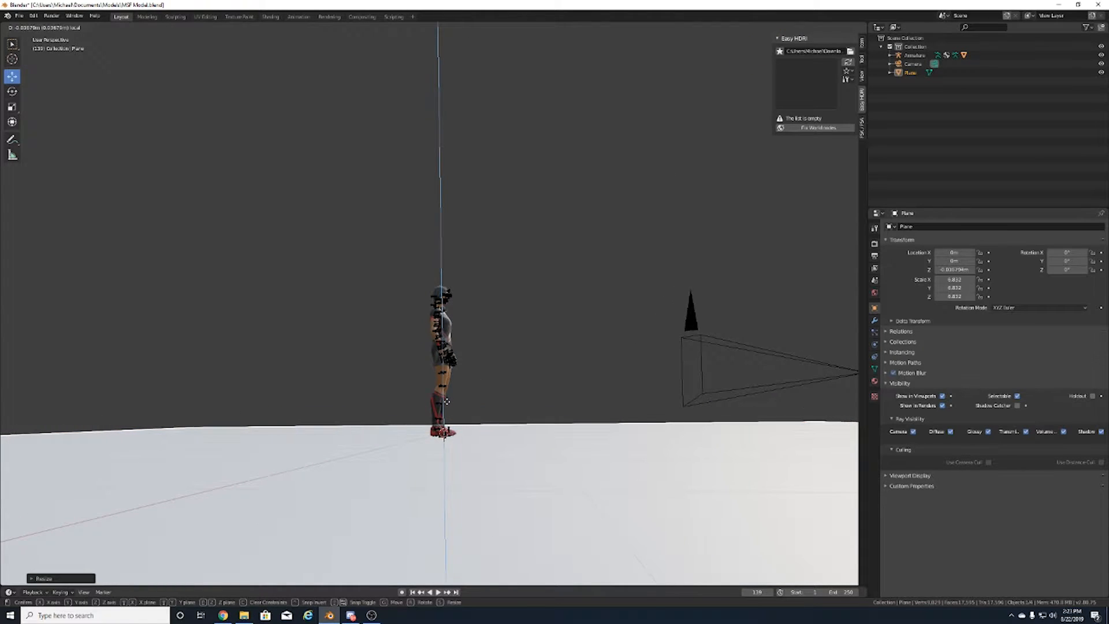
pyautogui.click(447, 400)
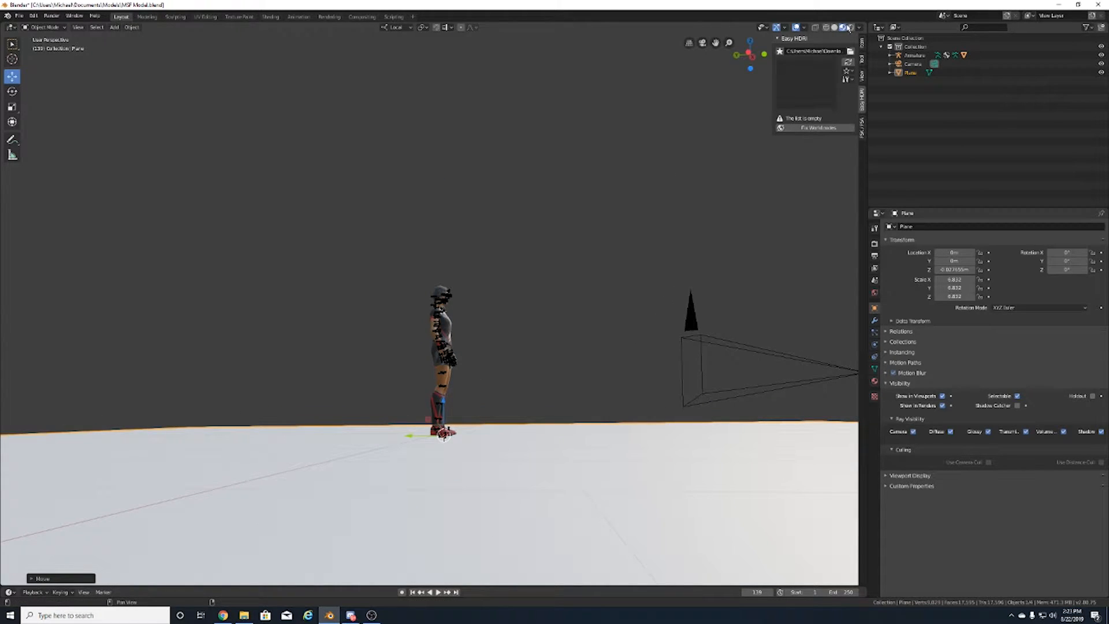
# Choose Cycles as the render engine and enable Shadow Catcher in the plane's visibility settings.
pyautogui.click(702, 44)
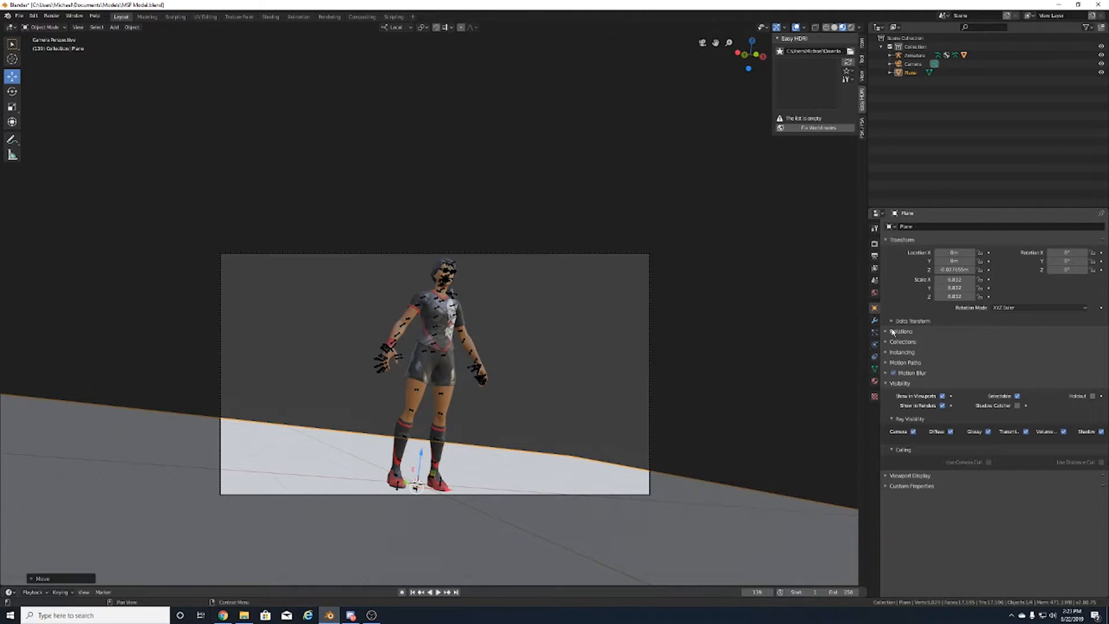
pyautogui.click(875, 321)
pyautogui.click(875, 309)
pyautogui.click(889, 384)
pyautogui.click(888, 384)
pyautogui.click(874, 244)
pyautogui.click(1007, 229)
pyautogui.click(1008, 232)
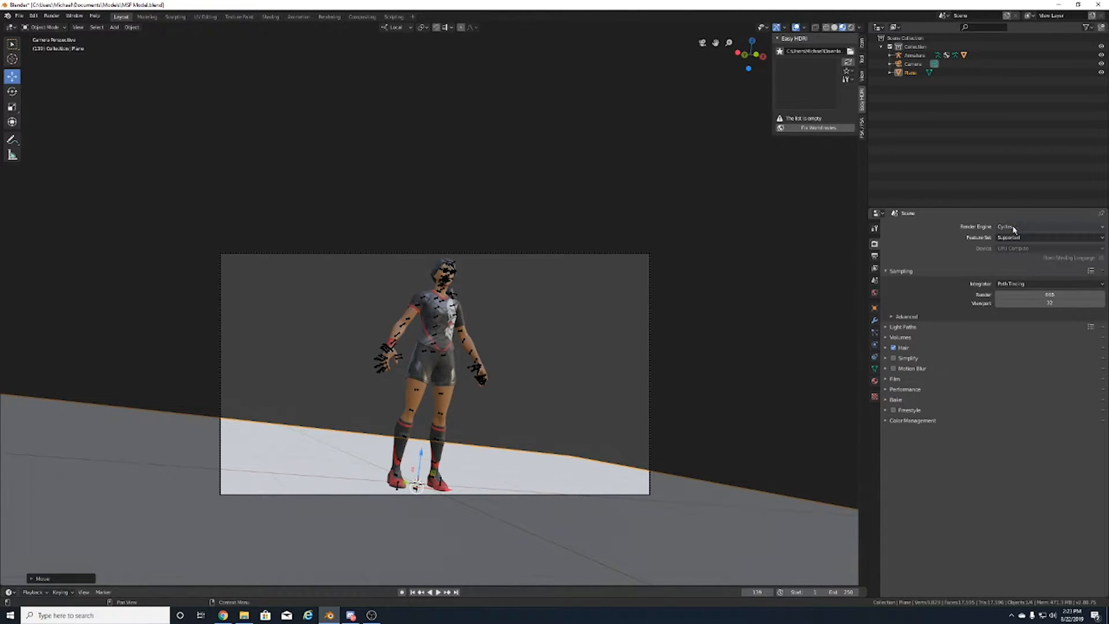
pyautogui.click(874, 308)
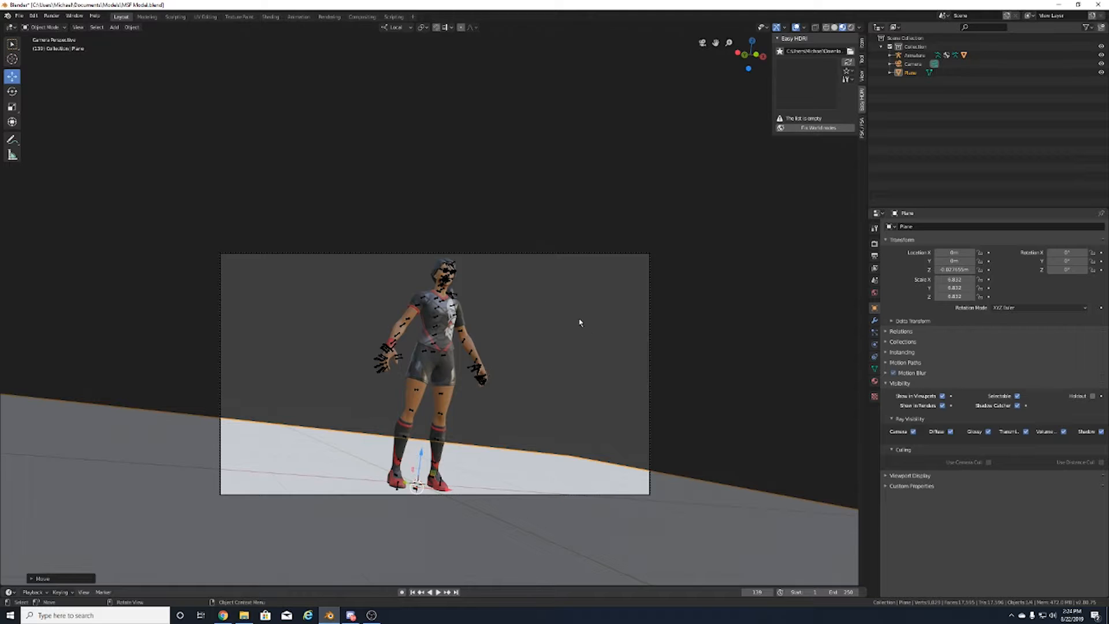
pyautogui.click(336, 440)
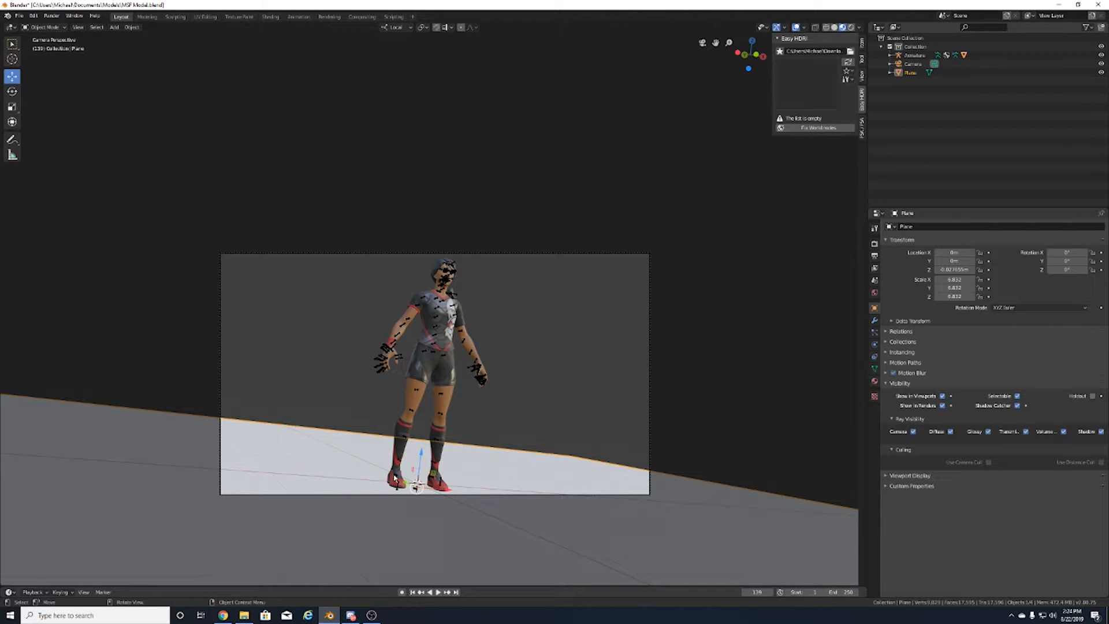
# Select the camera, look through it and try a focal length of about 100 mm.
pyautogui.click(703, 43)
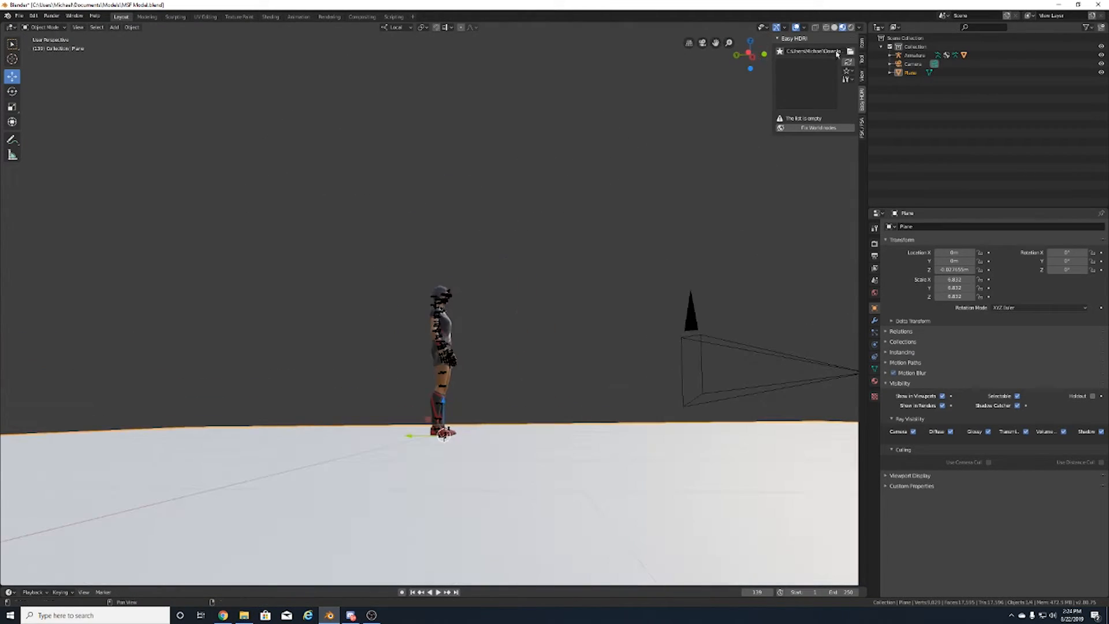
pyautogui.click(919, 64)
pyautogui.click(874, 345)
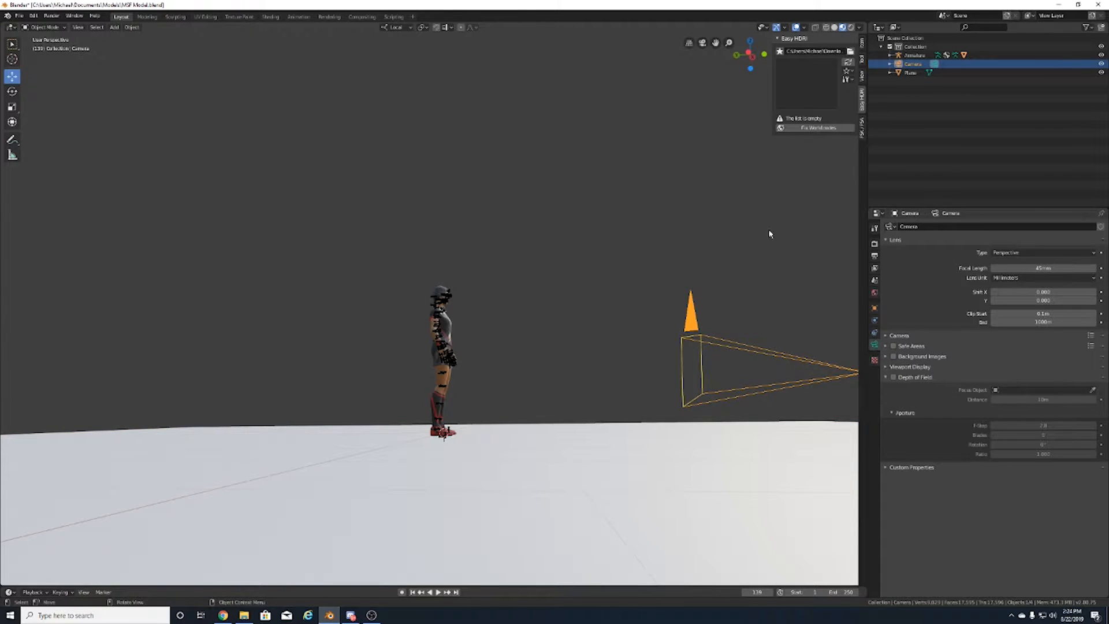
pyautogui.click(703, 43)
pyautogui.moveTo(1034, 268); pyautogui.dragTo(1073, 268)
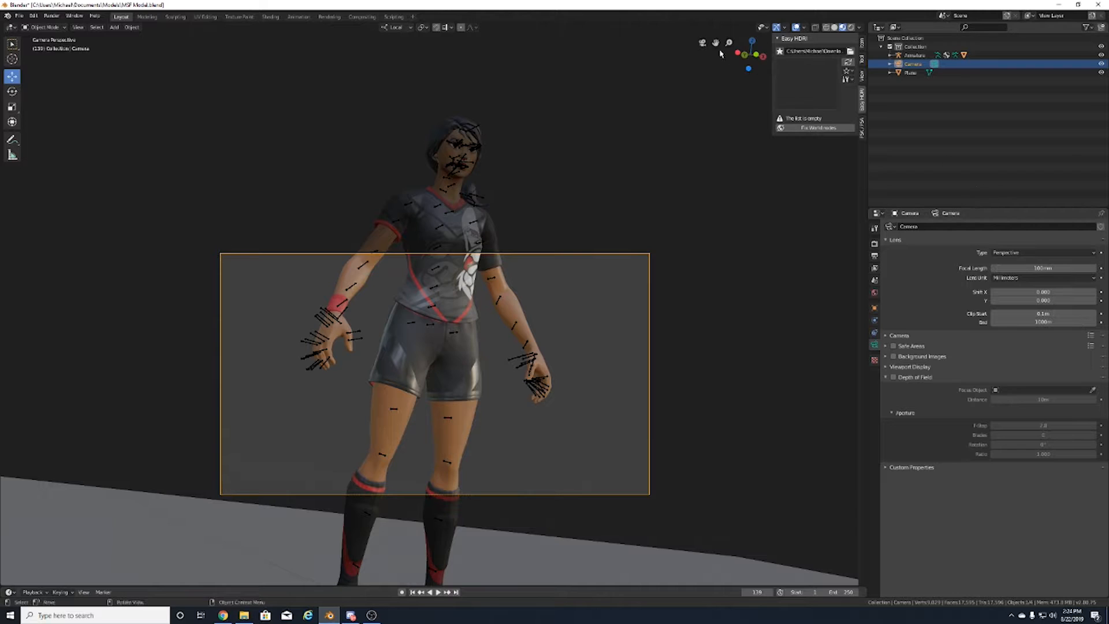
# Undo the camera's focal length change.
pyautogui.hotkey('ctrl', 'z')
pyautogui.hotkey('ctrl', 'z')
pyautogui.hotkey('ctrl', 'z')
pyautogui.hotkey('ctrl', 'z')
pyautogui.hotkey('ctrl', 'z')
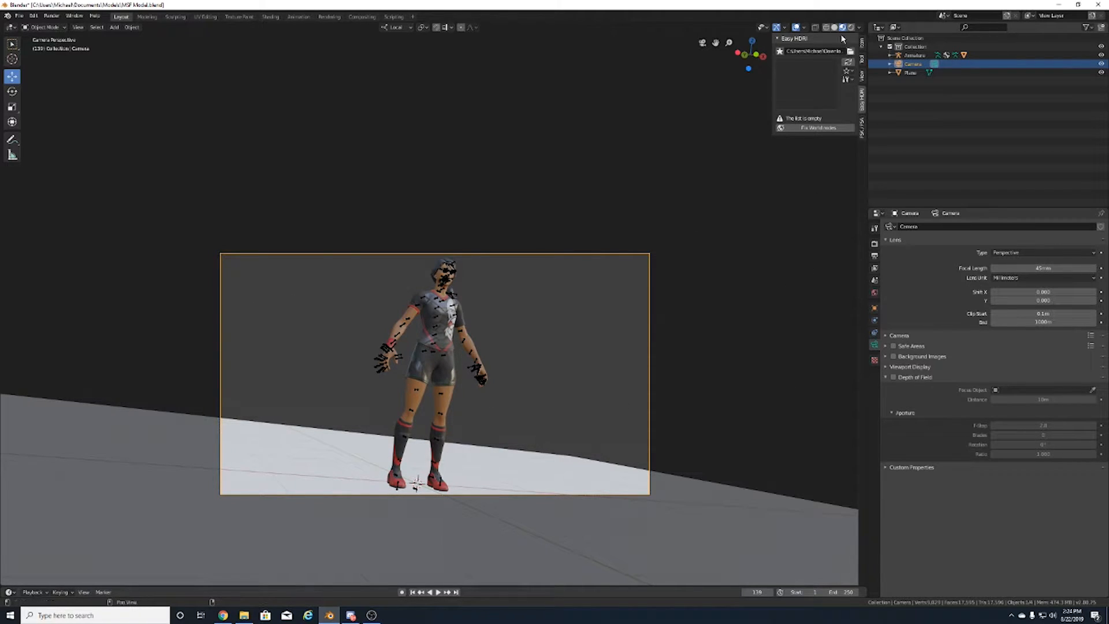
# In the Shading workspace, delete both Texture Coordinate nodes and both Mapping nodes from the world node tree.
pyautogui.click(703, 43)
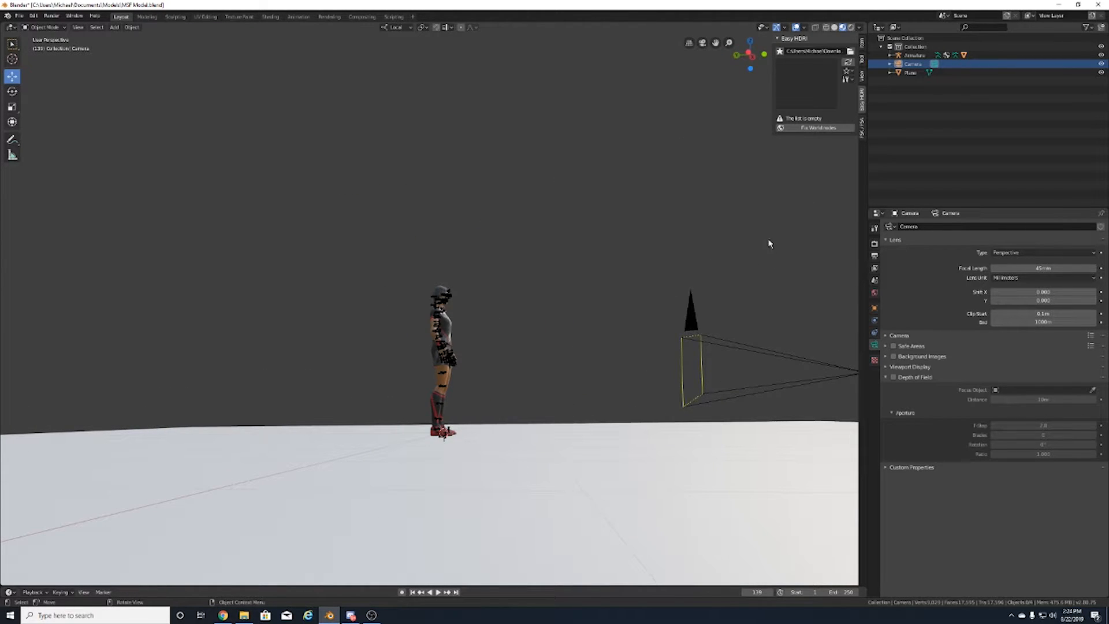
pyautogui.moveTo(720, 160); pyautogui.dragTo(646, 194, button='middle')
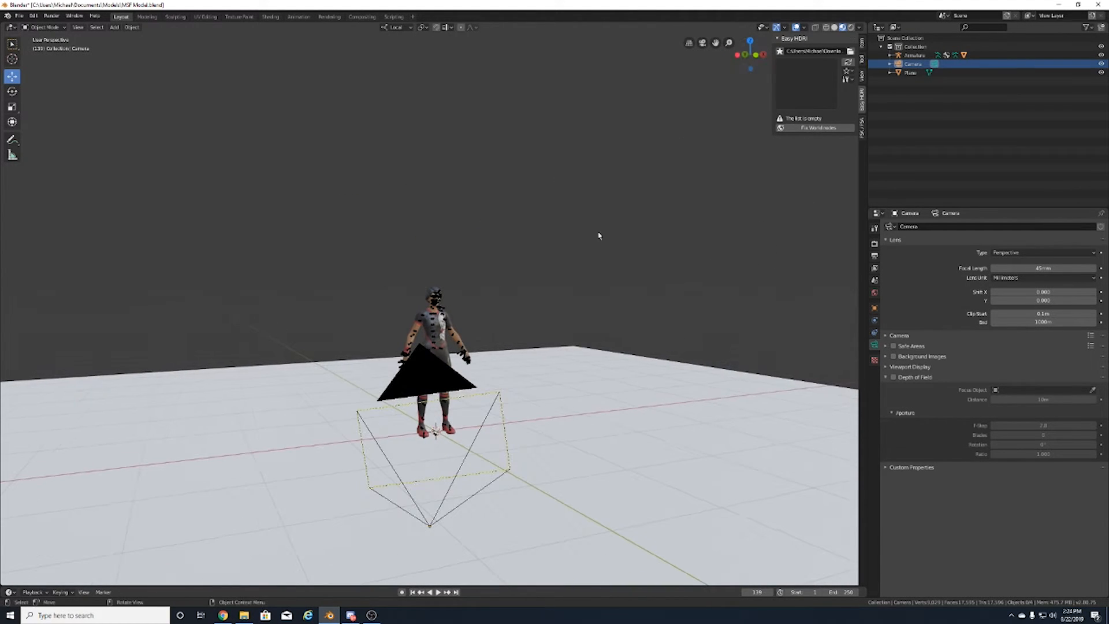
pyautogui.click(276, 20)
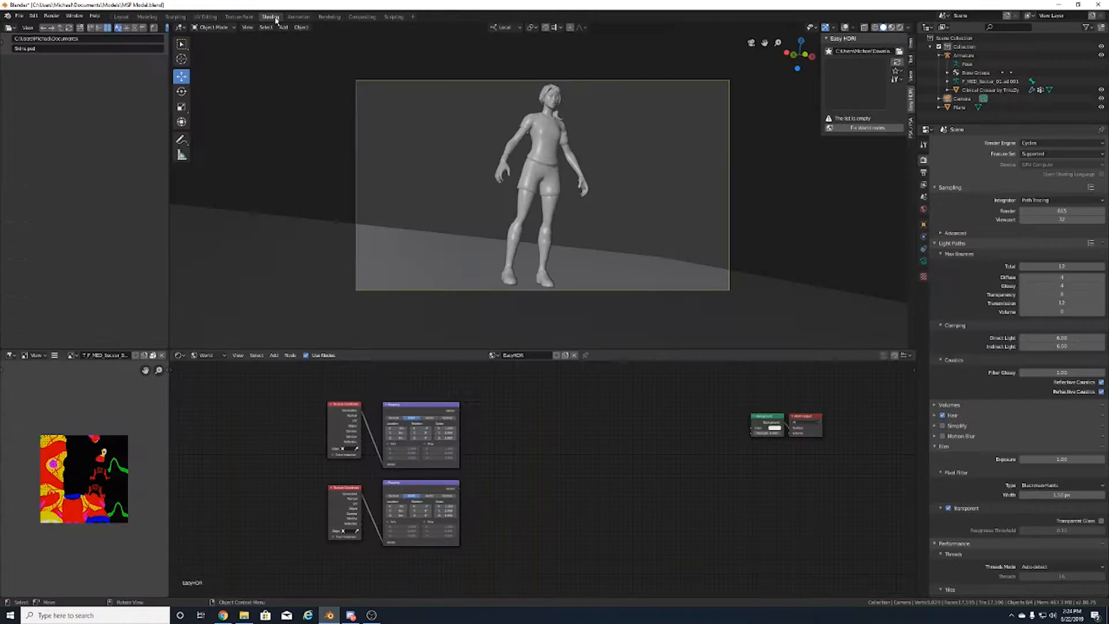
pyautogui.click(425, 414)
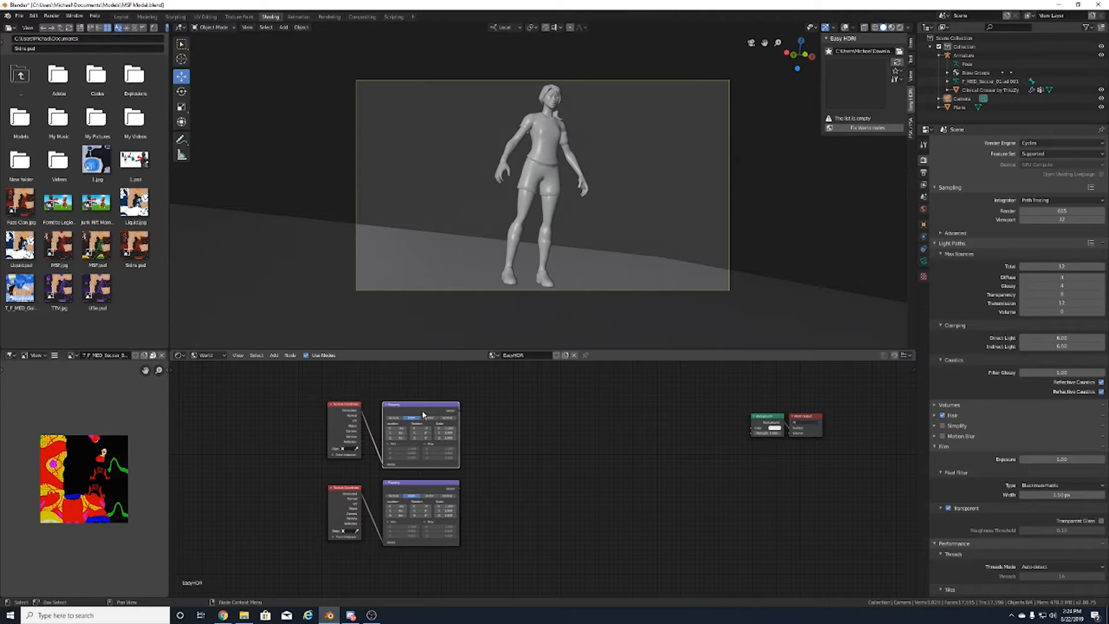
pyautogui.press('x')
pyautogui.click(339, 414)
pyautogui.press('x')
pyautogui.click(342, 491)
pyautogui.press('x')
pyautogui.click(417, 487)
pyautogui.press('x')
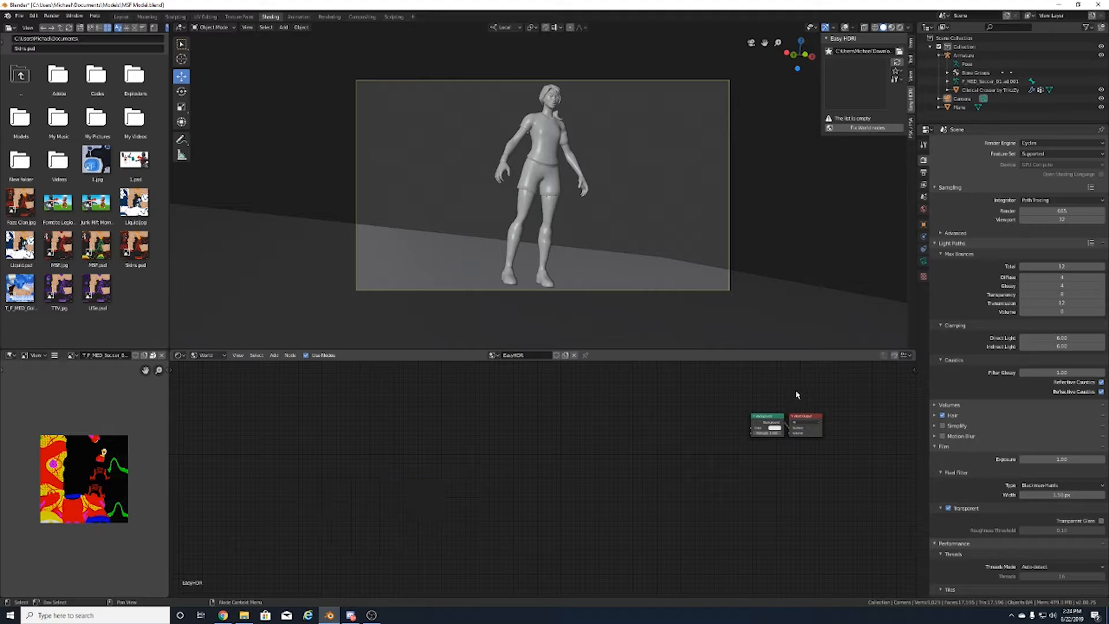
# Add a Mapping node to the world node tree and place it well to the left of the Background node.
pyautogui.moveTo(766, 416)
pyautogui.mouseDown()
pyautogui.moveTo(758, 409)
pyautogui.moveTo(767, 415)
pyautogui.mouseUp()
pyautogui.click(275, 355)
pyautogui.click(275, 365)
pyautogui.write('mappi')
pyautogui.press('Return')
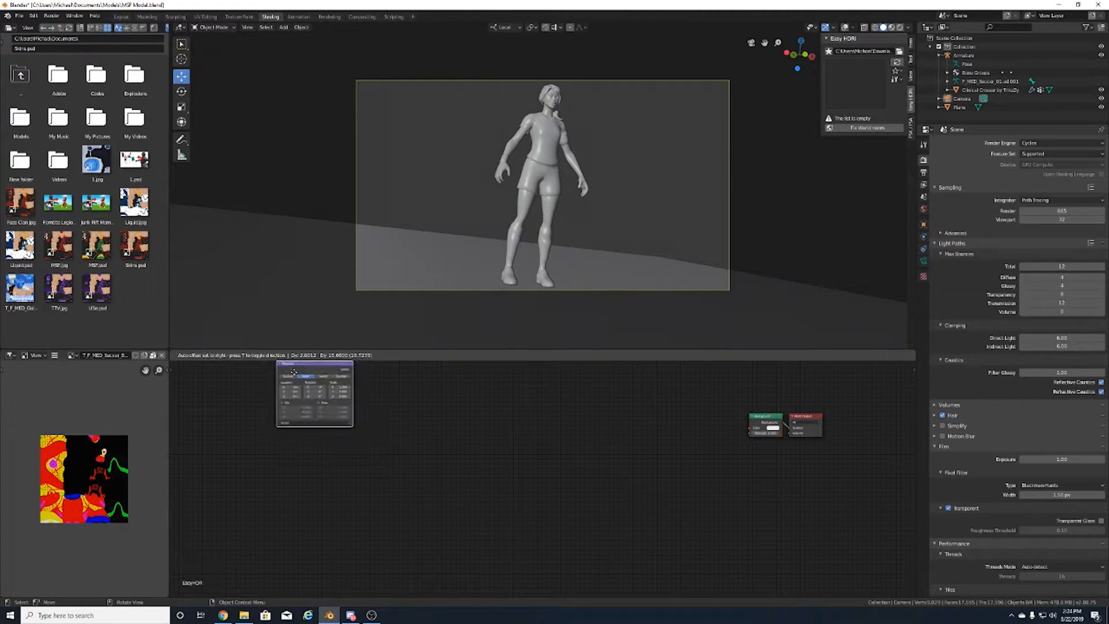
pyautogui.click(267, 412)
pyautogui.moveTo(285, 389); pyautogui.dragTo(301, 395)
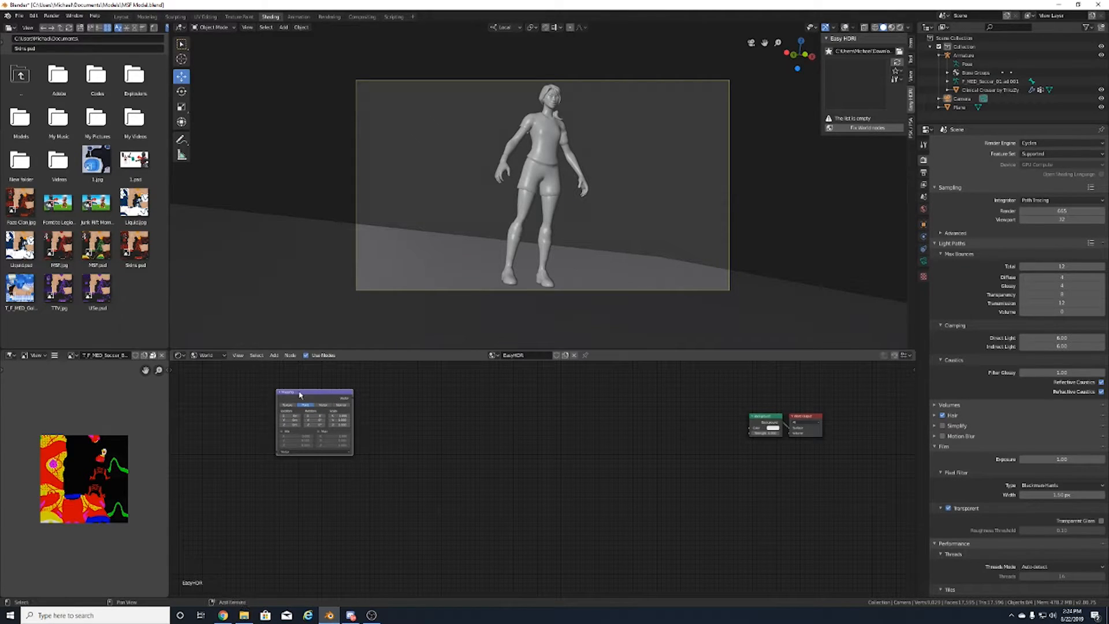
# Duplicate the Mapping node directly below the original, and add a Texture Coordinate node with Generated linked to the upper Mapping node's Vector.
pyautogui.hotkey('shift', 'd')
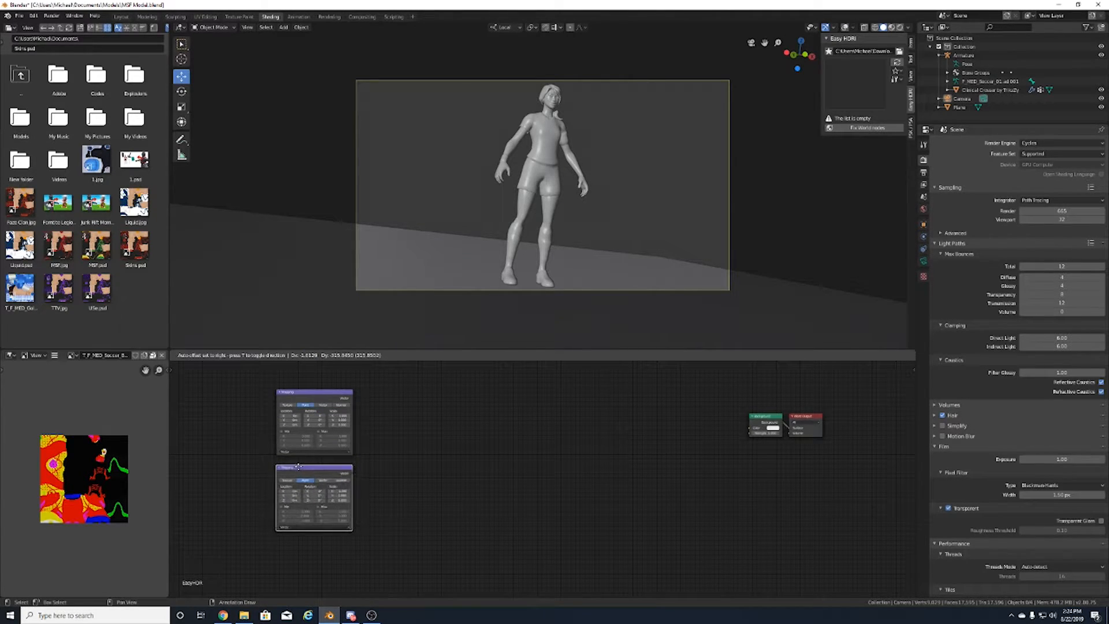
pyautogui.click(303, 470)
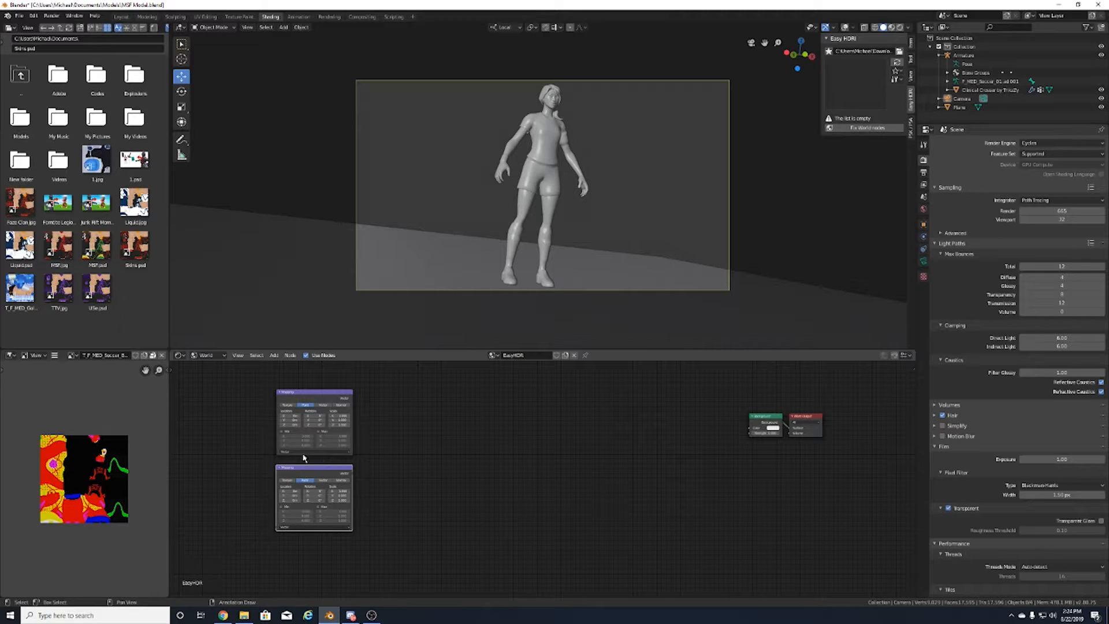
pyautogui.click(274, 355)
pyautogui.click(286, 368)
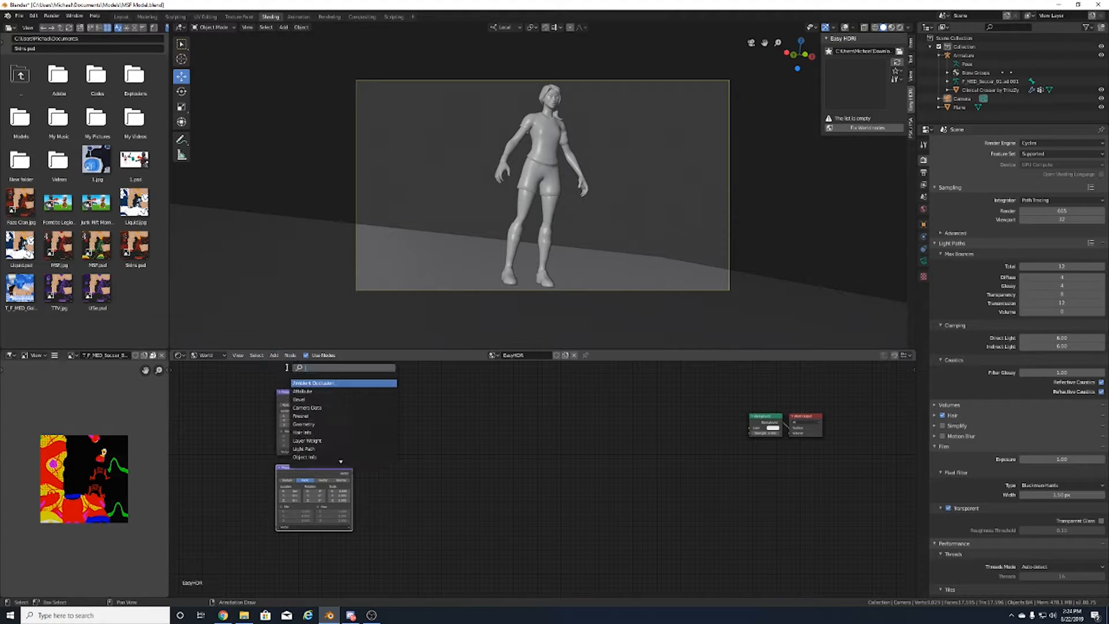
pyautogui.write('tex')
pyautogui.click(315, 383)
pyautogui.click(242, 421)
pyautogui.moveTo(261, 408); pyautogui.dragTo(275, 455)
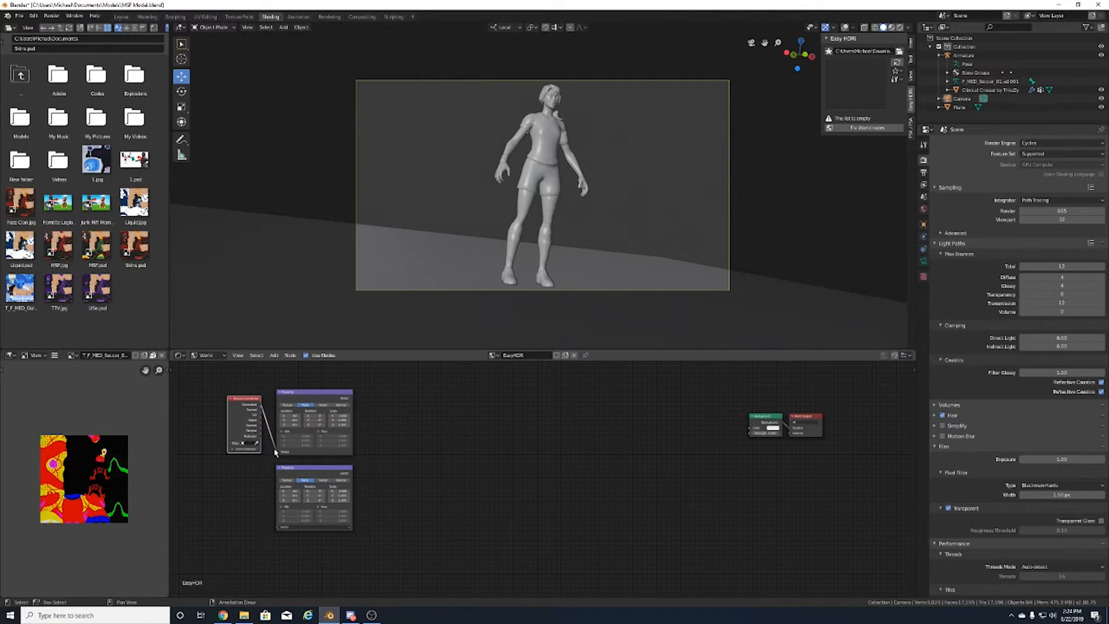
# Duplicate the Texture Coordinate node below the first and link its Generated output to the lower Mapping node's Vector.
pyautogui.hotkey('shift', 'd')
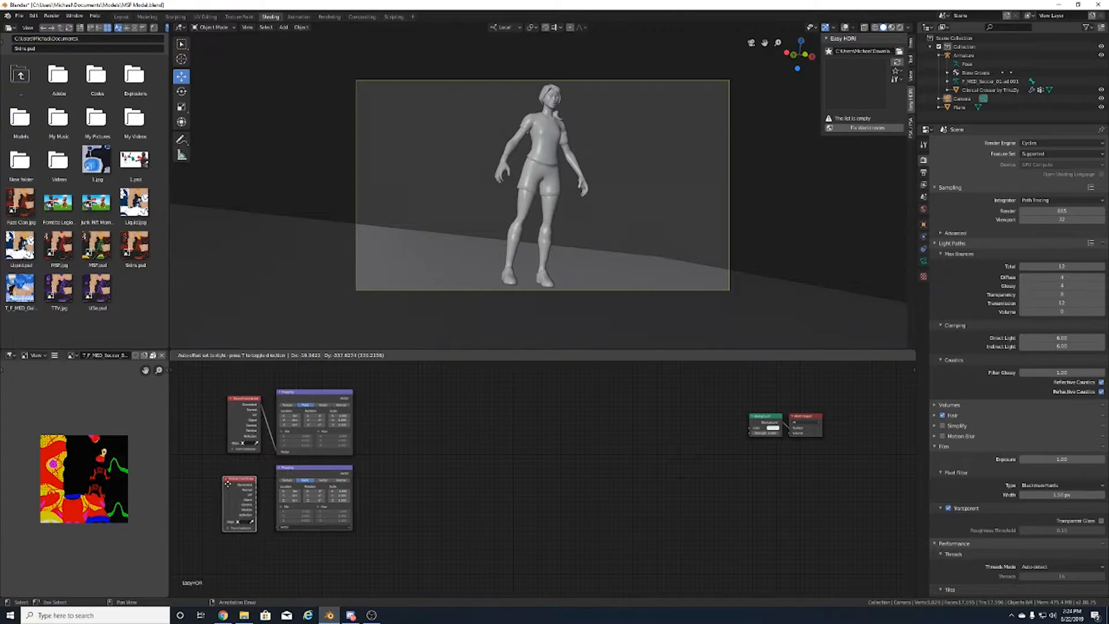
pyautogui.click(255, 494)
pyautogui.moveTo(273, 522); pyautogui.dragTo(278, 528)
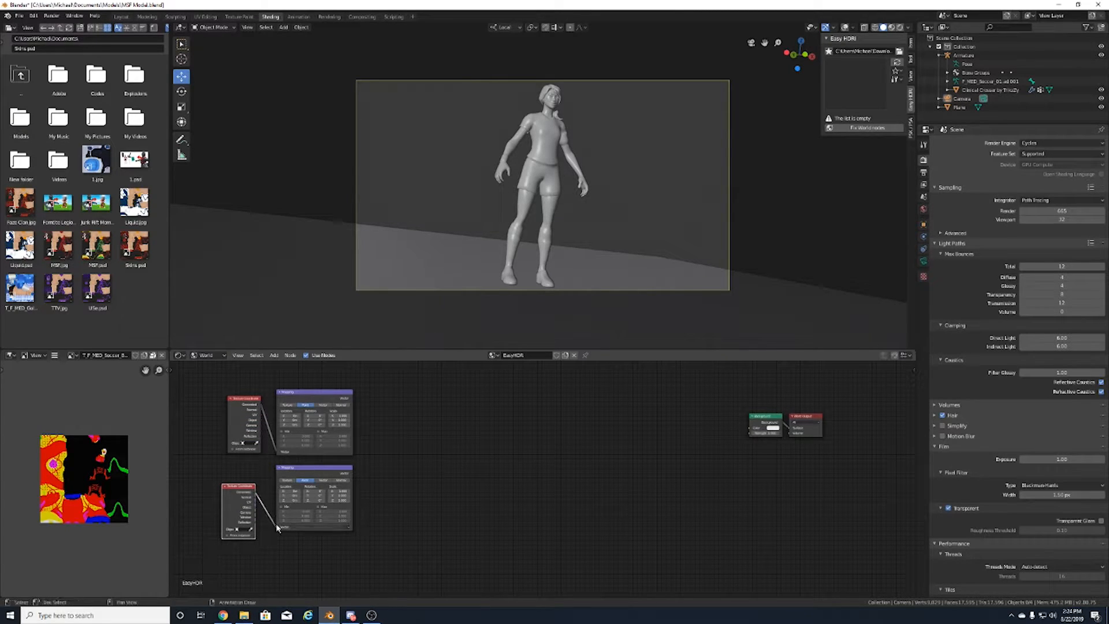
# Add two Environment Texture nodes, one beside each Mapping node, and link each Mapping output to its texture's Vector.
pyautogui.click(274, 355)
pyautogui.click(289, 368)
pyautogui.write('en')
pyautogui.click(314, 396)
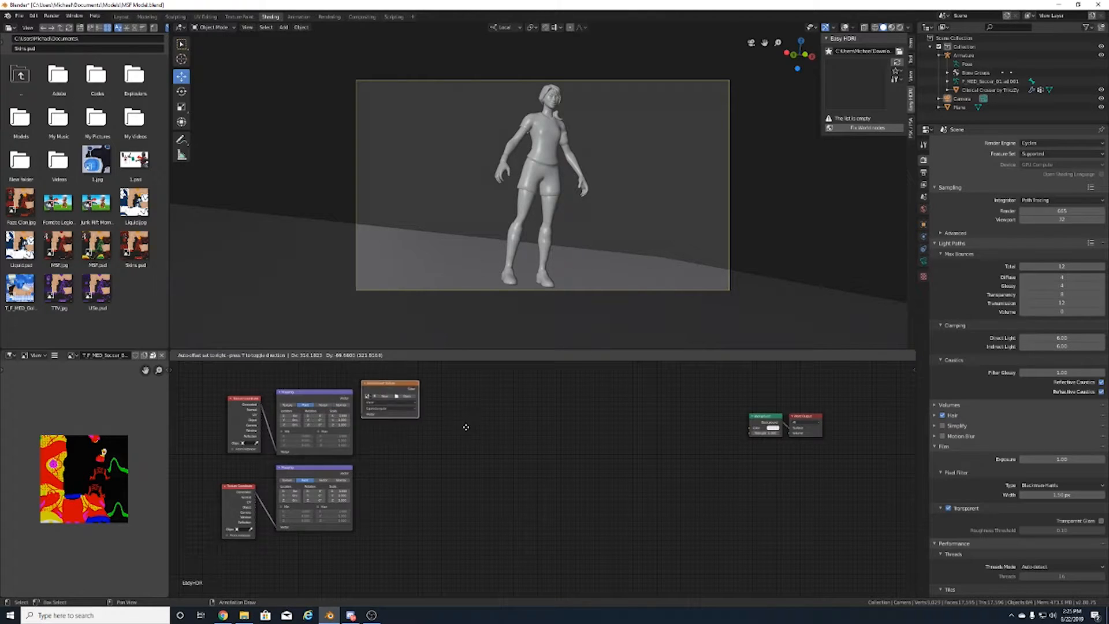
pyautogui.click(507, 469)
pyautogui.hotkey('shift', 'd')
pyautogui.click(495, 545)
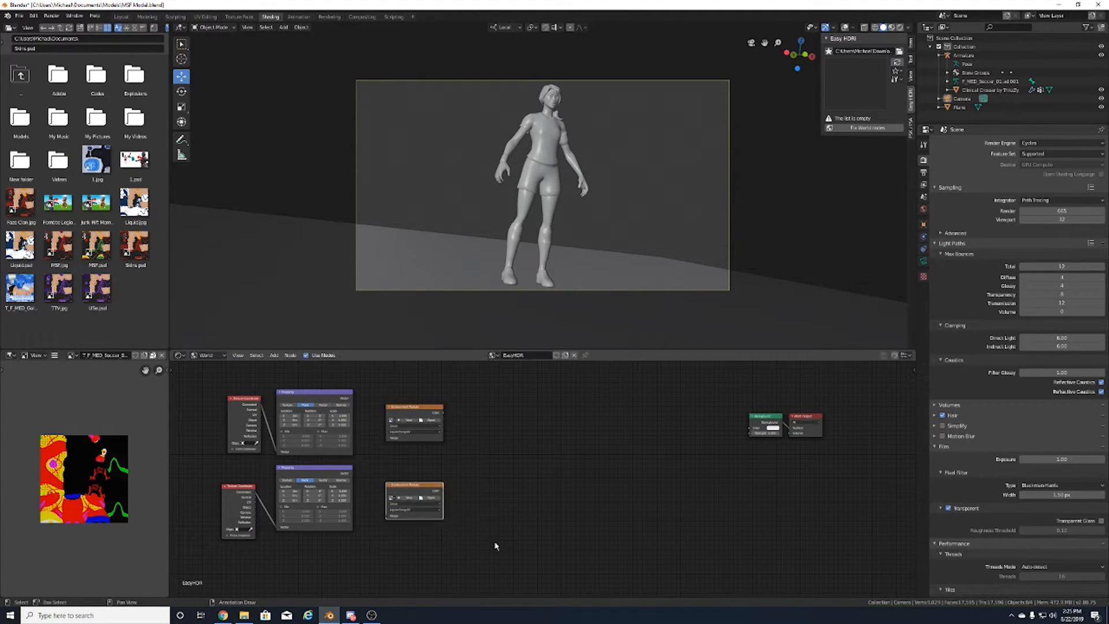
pyautogui.moveTo(387, 524); pyautogui.dragTo(386, 515)
pyautogui.moveTo(356, 399); pyautogui.dragTo(386, 437)
pyautogui.click(275, 355)
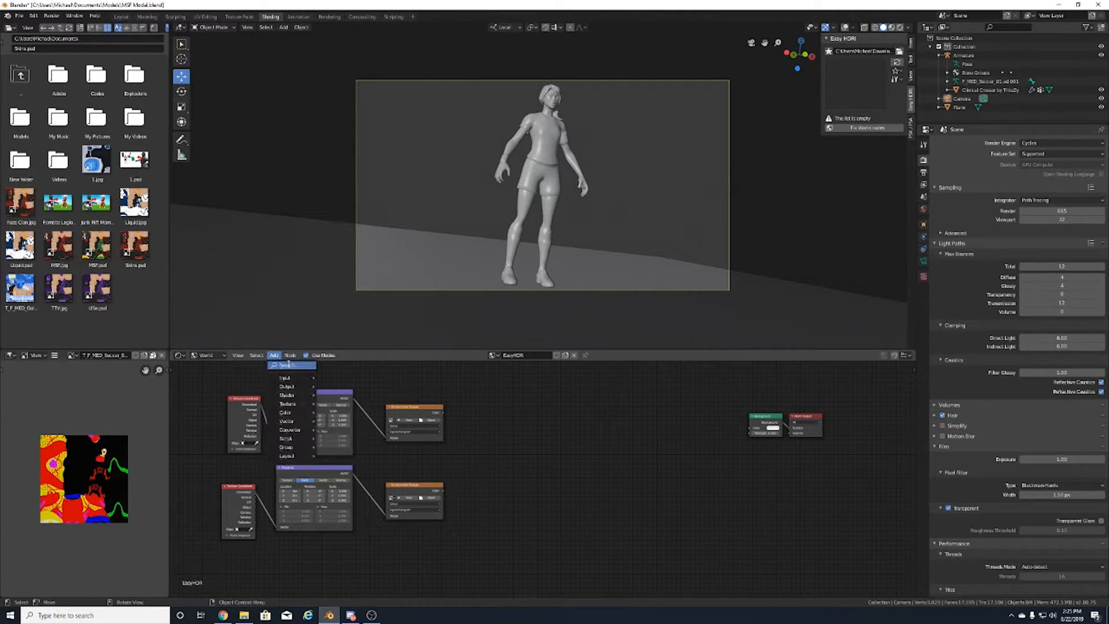
pyautogui.click(291, 365)
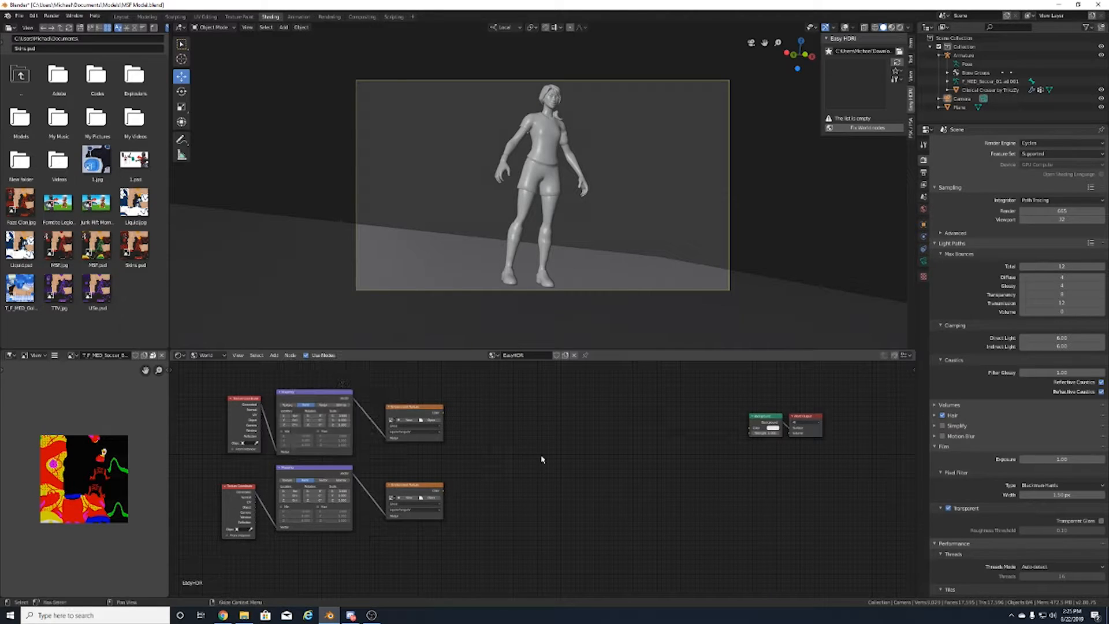
pyautogui.moveTo(445, 414); pyautogui.dragTo(571, 441)
# Add a MixRGB node to the world node tree between the Environment Texture nodes and the Background node.
pyautogui.click(274, 356)
pyautogui.click(289, 367)
pyautogui.write('mi')
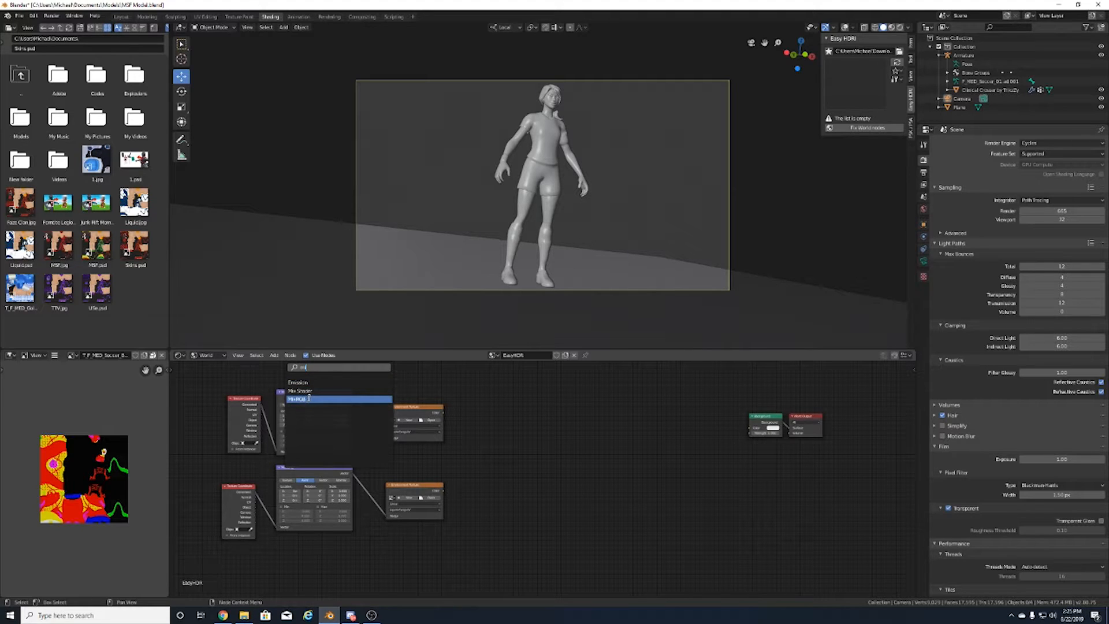
pyautogui.click(308, 398)
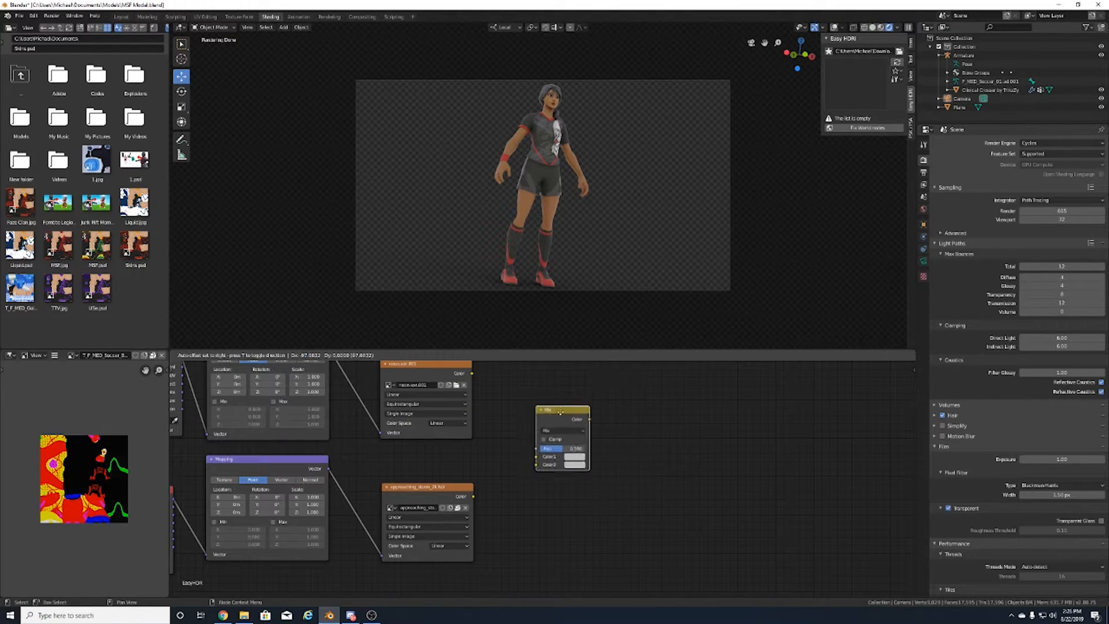
pyautogui.click(573, 407)
pyautogui.click(274, 355)
pyautogui.click(289, 367)
pyautogui.write('mi')
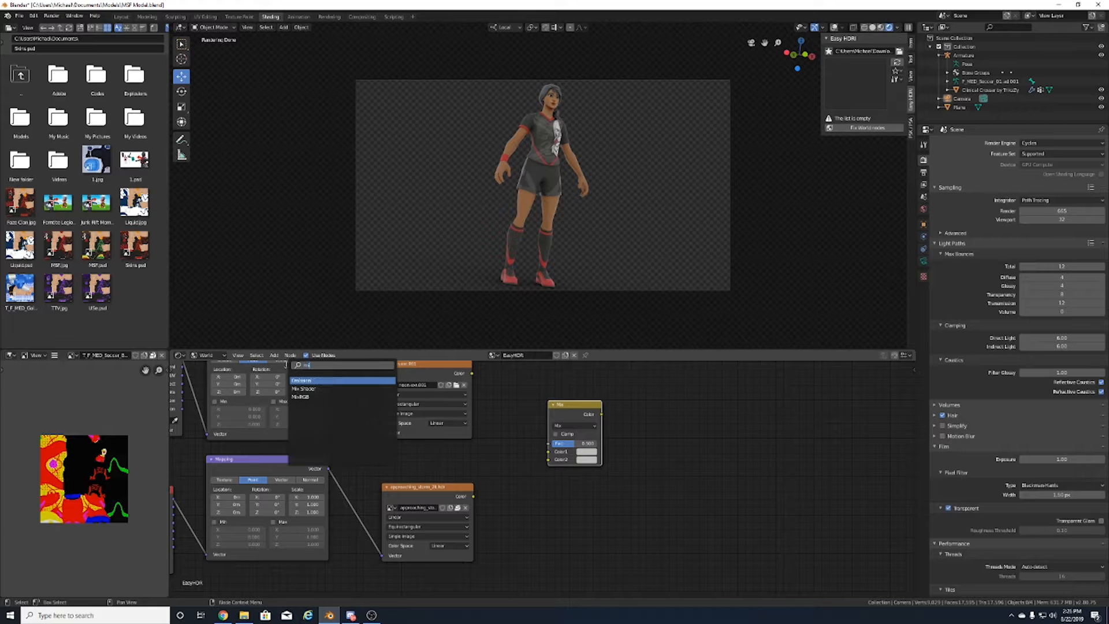
pyautogui.press('BackSpace')
pyautogui.press('BackSpace')
pyautogui.click(501, 433)
# Link the upper Environment Texture to the Mix node's Color1, the lower to Color2, and the Mix output to the Background node's Color.
pyautogui.moveTo(472, 374); pyautogui.dragTo(548, 451)
pyautogui.moveTo(474, 496); pyautogui.dragTo(549, 459)
pyautogui.moveTo(580, 464); pyautogui.dragTo(412, 505, button='middle')
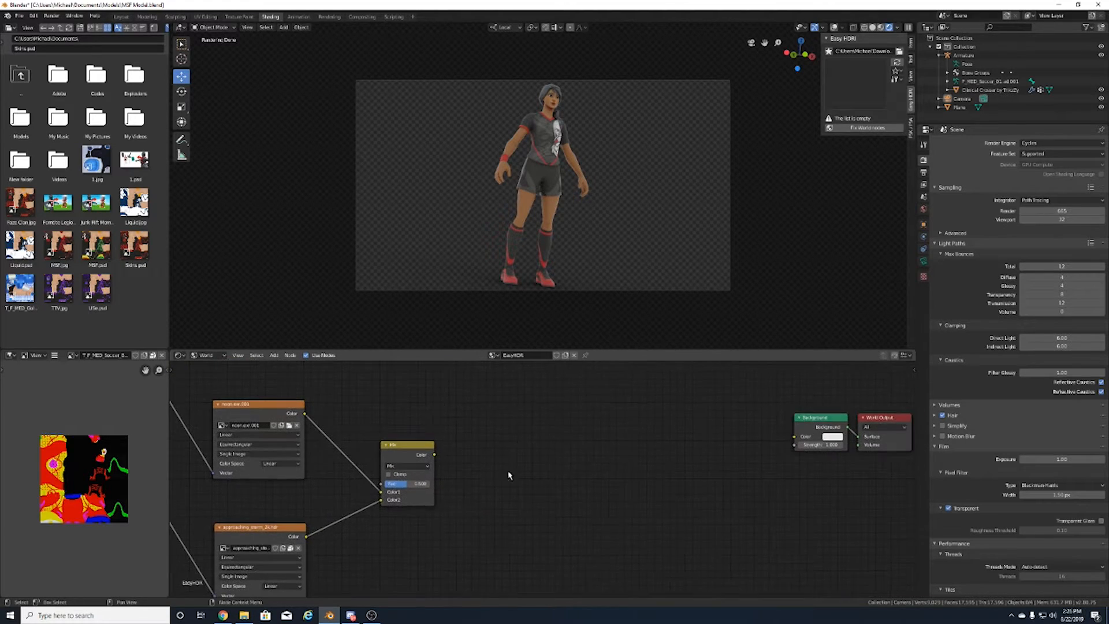
pyautogui.moveTo(435, 455); pyautogui.dragTo(794, 444)
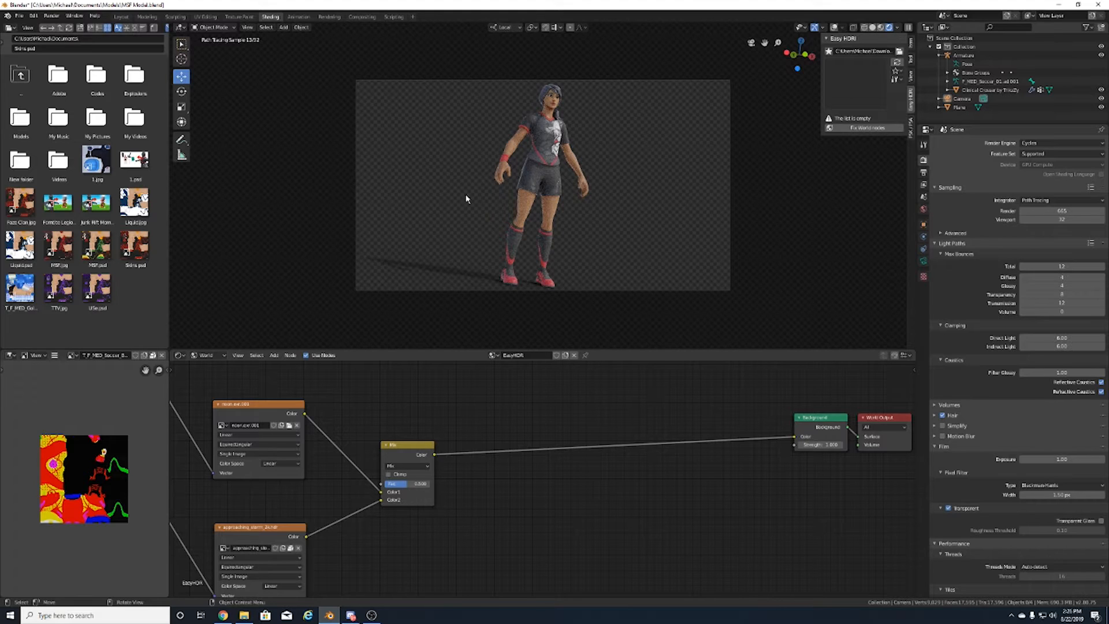
pyautogui.click(456, 285)
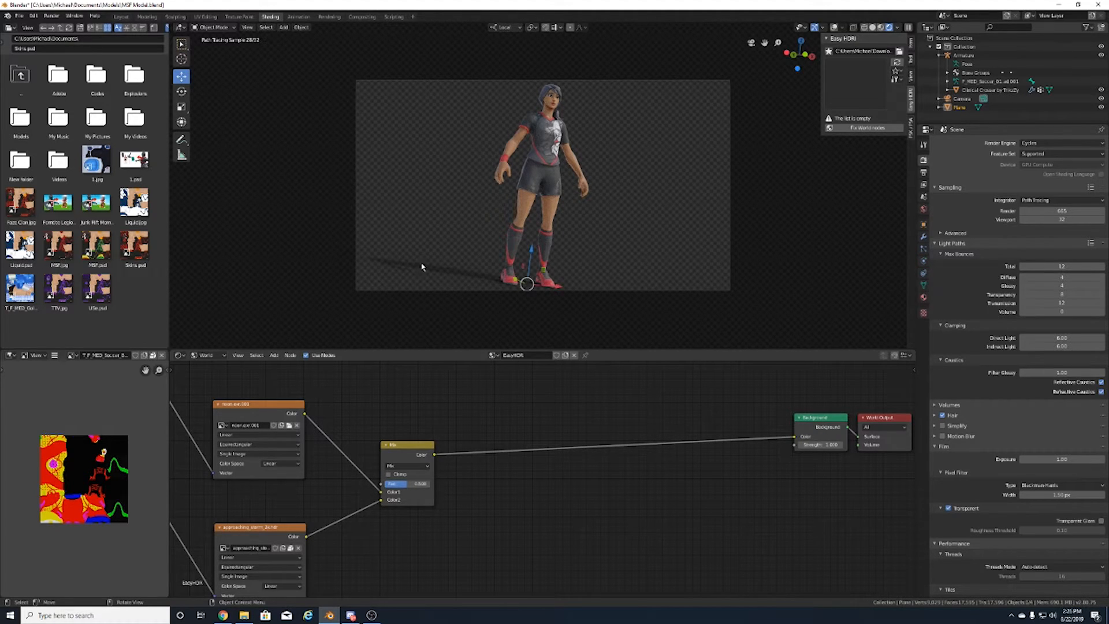
pyautogui.click(416, 222)
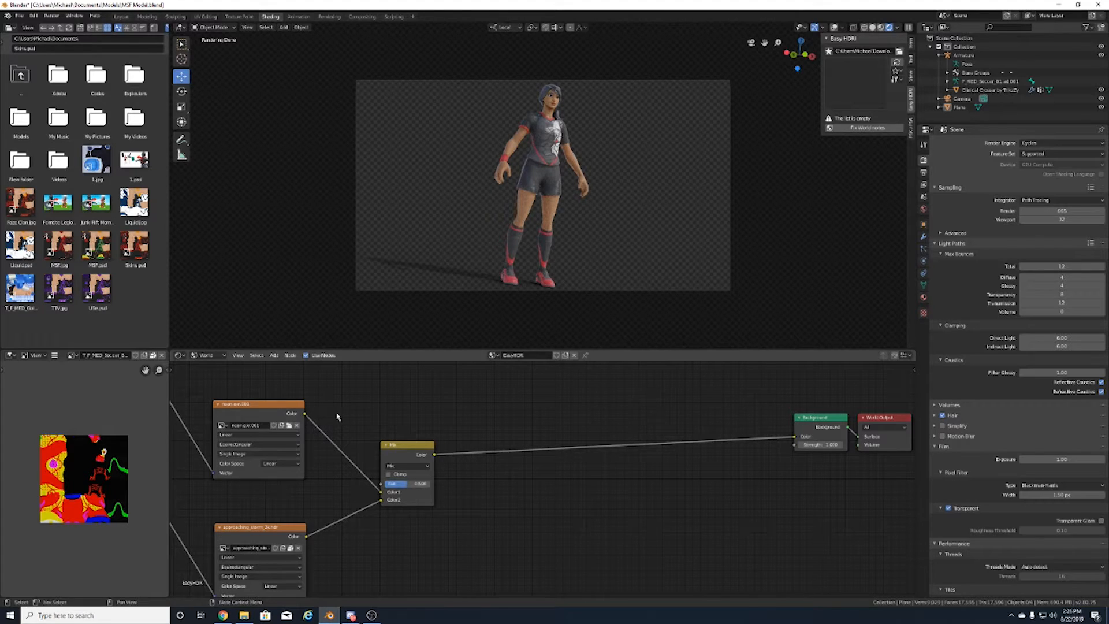
# Switch to Chrome, find the HDRI Haven website in a new tab and open its HDRIs catalogue.
pyautogui.click(222, 615)
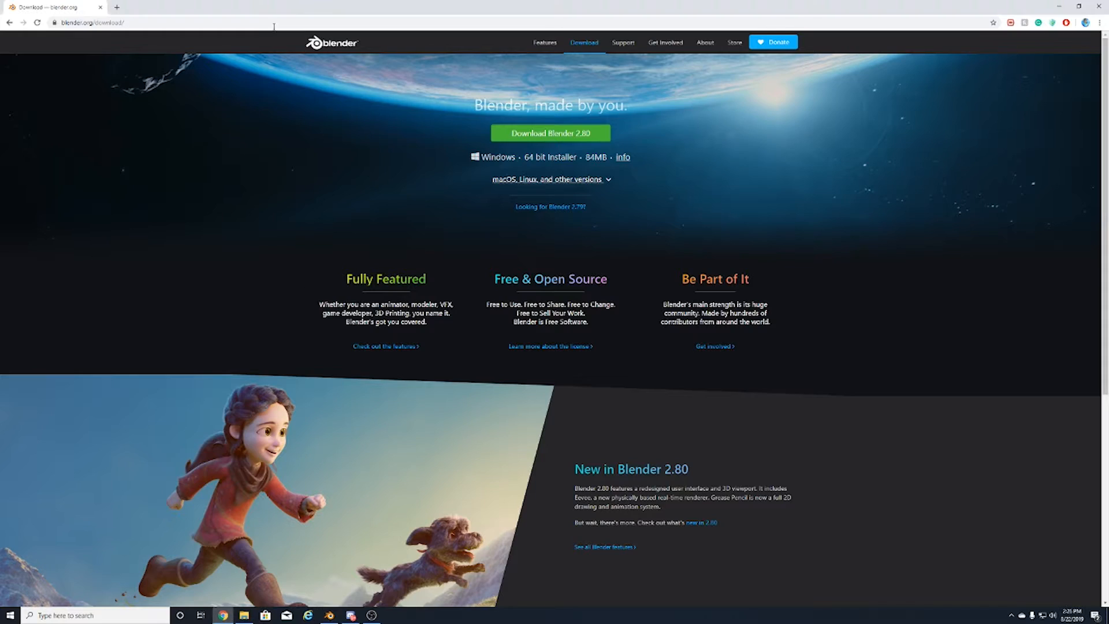
pyautogui.click(118, 8)
pyautogui.write('Hfri')
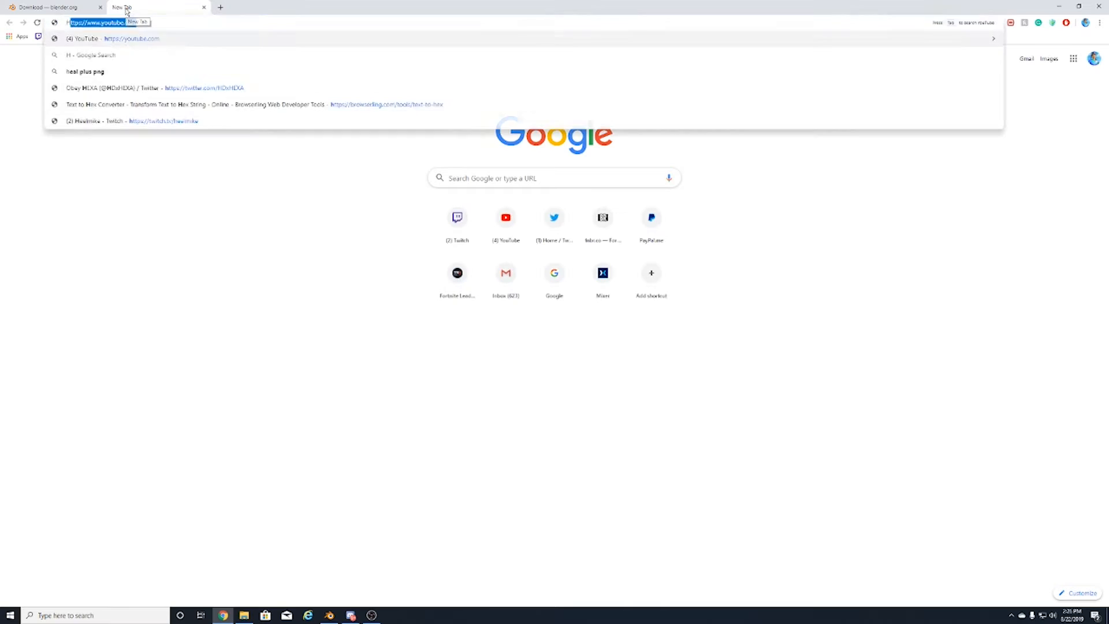
pyautogui.press('BackSpace')
pyautogui.press('BackSpace')
pyautogui.press('BackSpace')
pyautogui.write('dri')
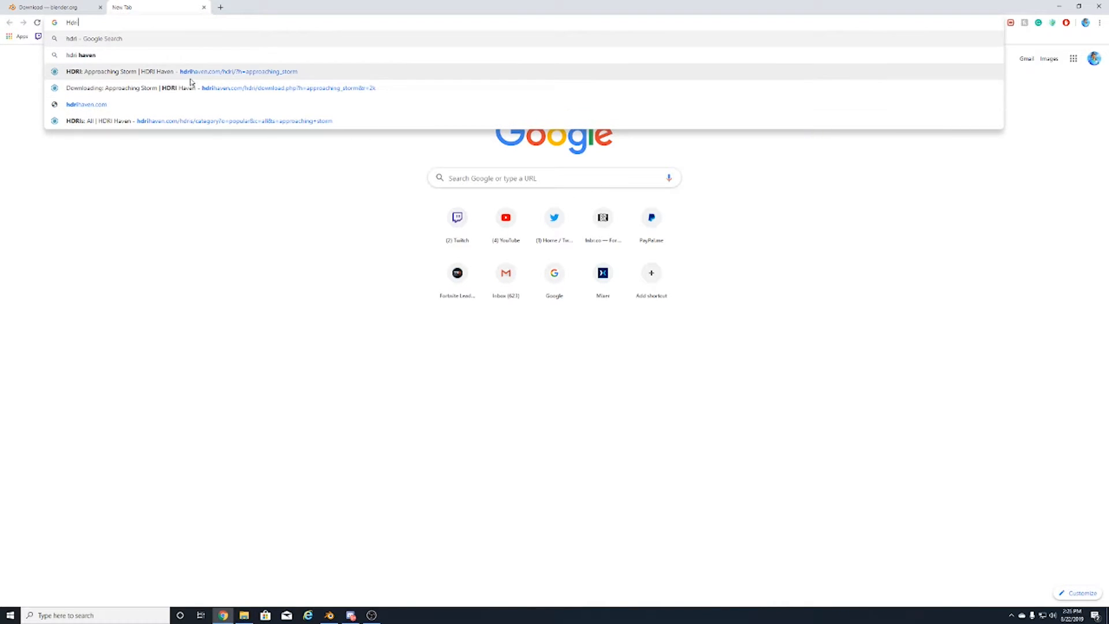
pyautogui.click(173, 72)
pyautogui.click(63, 42)
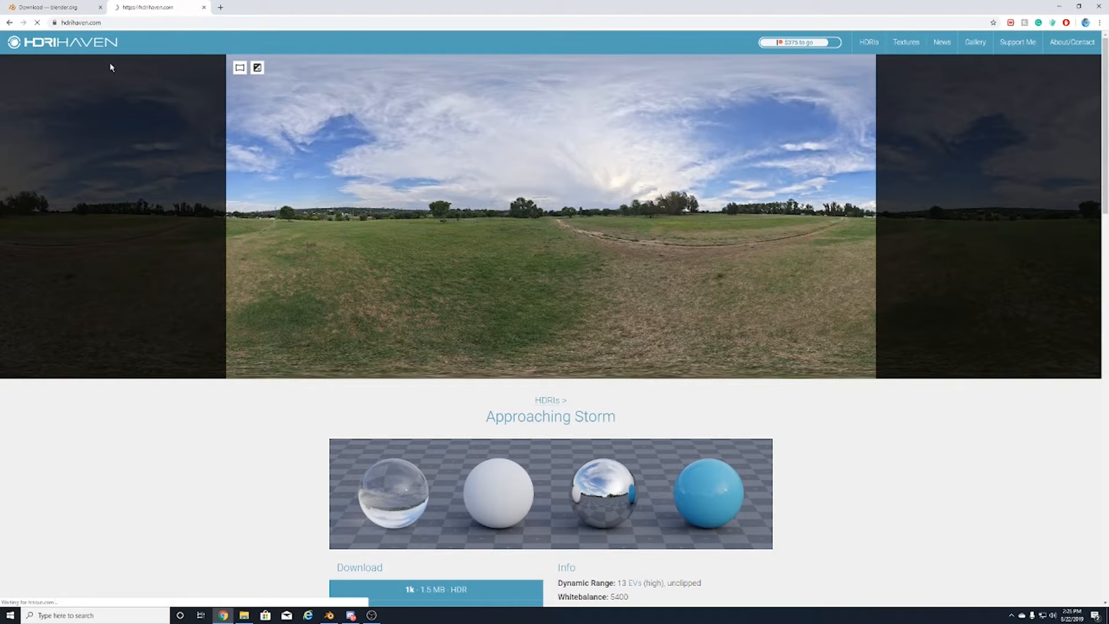
pyautogui.click(878, 44)
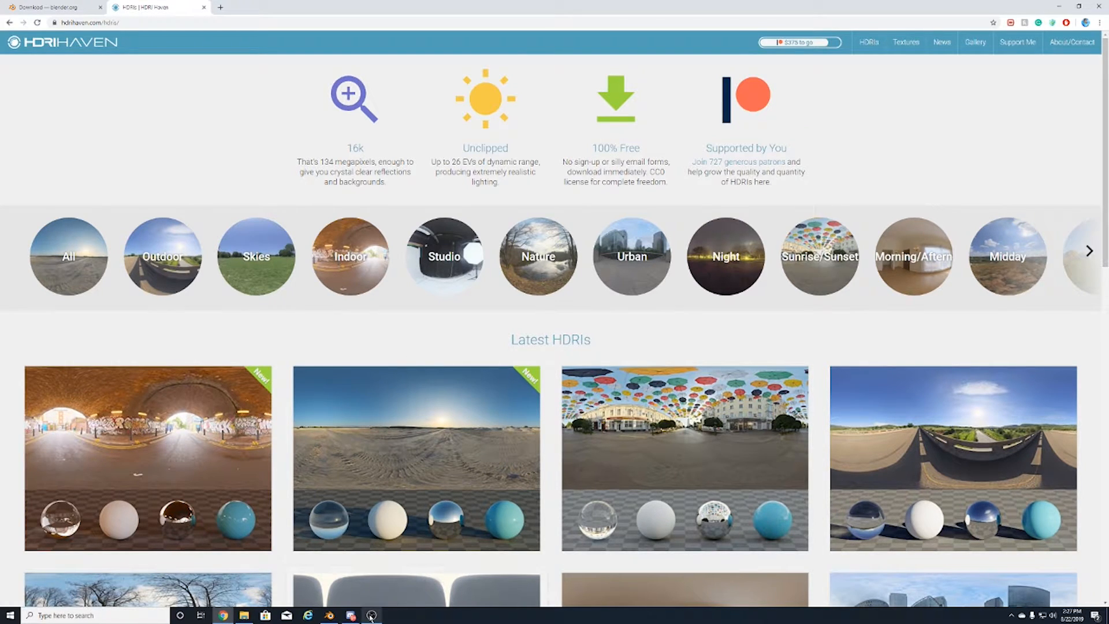
# Return to Blender and add an area light to the scene in the Layout workspace.
pyautogui.click(329, 615)
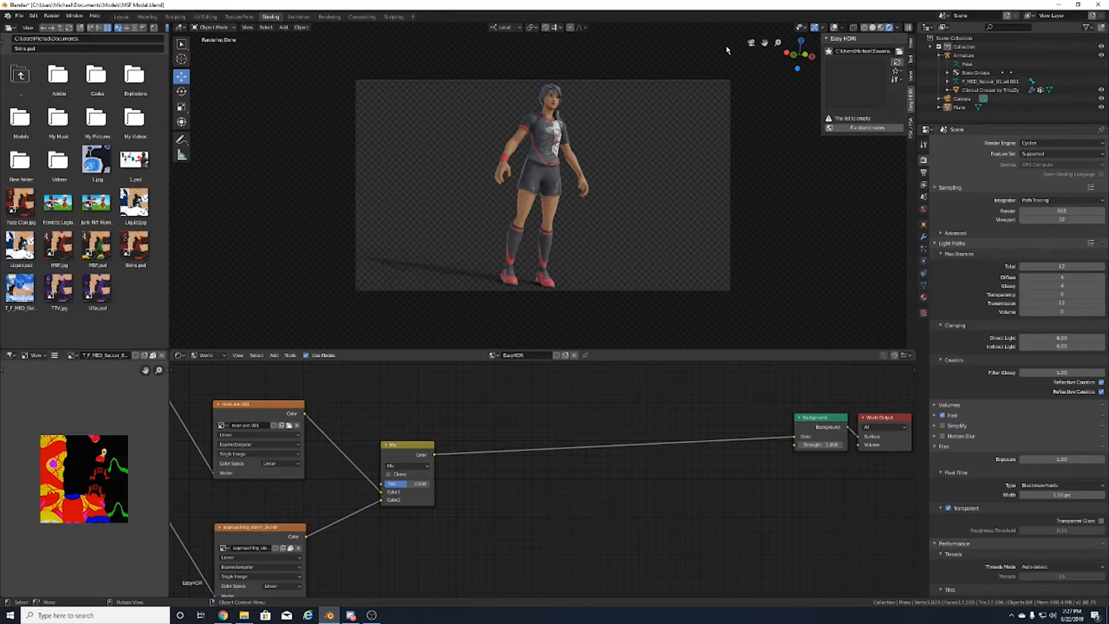
pyautogui.click(121, 16)
pyautogui.moveTo(702, 197); pyautogui.dragTo(640, 78, button='middle')
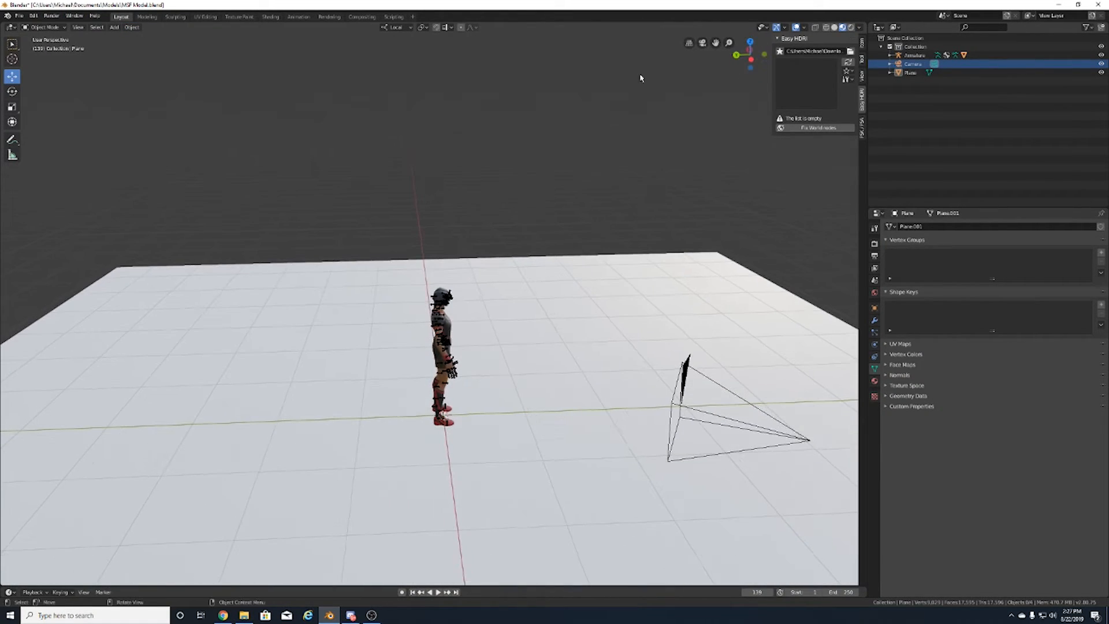
pyautogui.click(114, 27)
pyautogui.moveTo(133, 137)
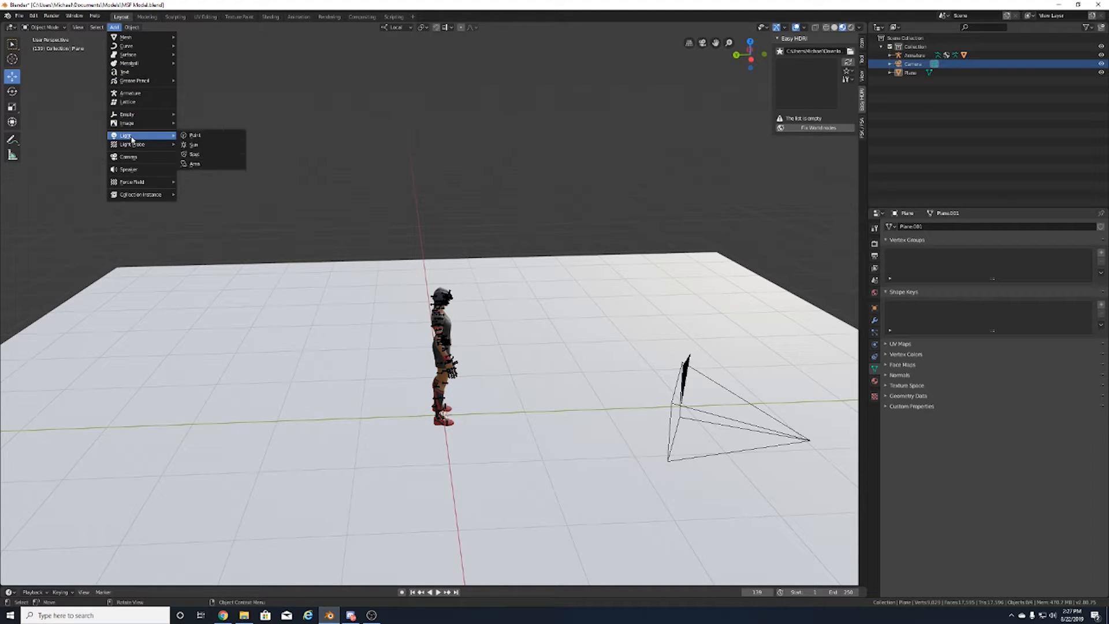
pyautogui.click(209, 166)
# Raise the area light above the floor and move it behind the character.
pyautogui.moveTo(751, 56); pyautogui.dragTo(918, 91)
pyautogui.moveTo(431, 368); pyautogui.dragTo(432, 332)
pyautogui.press('g')
pyautogui.press('z')
pyautogui.click(435, 308)
pyautogui.moveTo(747, 46); pyautogui.dragTo(683, 107)
pyautogui.press('g')
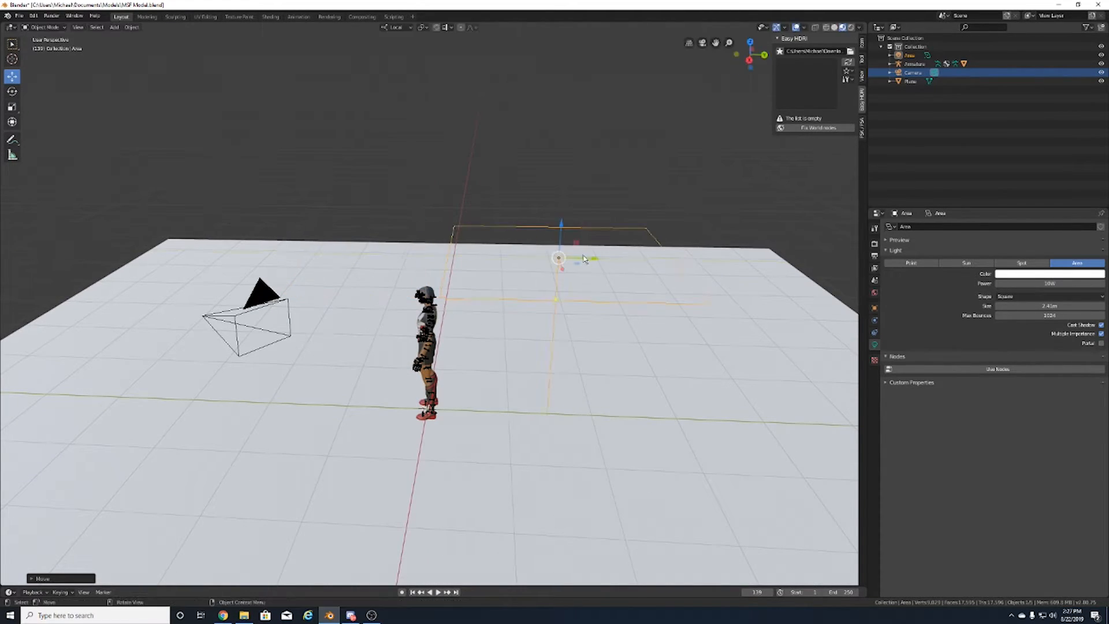
# Rotate the area light upright to face the character's back and resize it into a tall, narrow strip with a size of about 2.15 m.
pyautogui.press('s')
pyautogui.click(255, 186)
pyautogui.click(12, 90)
pyautogui.moveTo(581, 237); pyautogui.dragTo(604, 249)
pyautogui.click(13, 122)
pyautogui.click(11, 108)
pyautogui.moveTo(749, 51); pyautogui.dragTo(777, 53)
pyautogui.moveTo(432, 208); pyautogui.dragTo(432, 191)
pyautogui.moveTo(466, 246); pyautogui.dragTo(431, 260)
# Try lowering the area light behind the character, and undo the move.
pyautogui.click(12, 76)
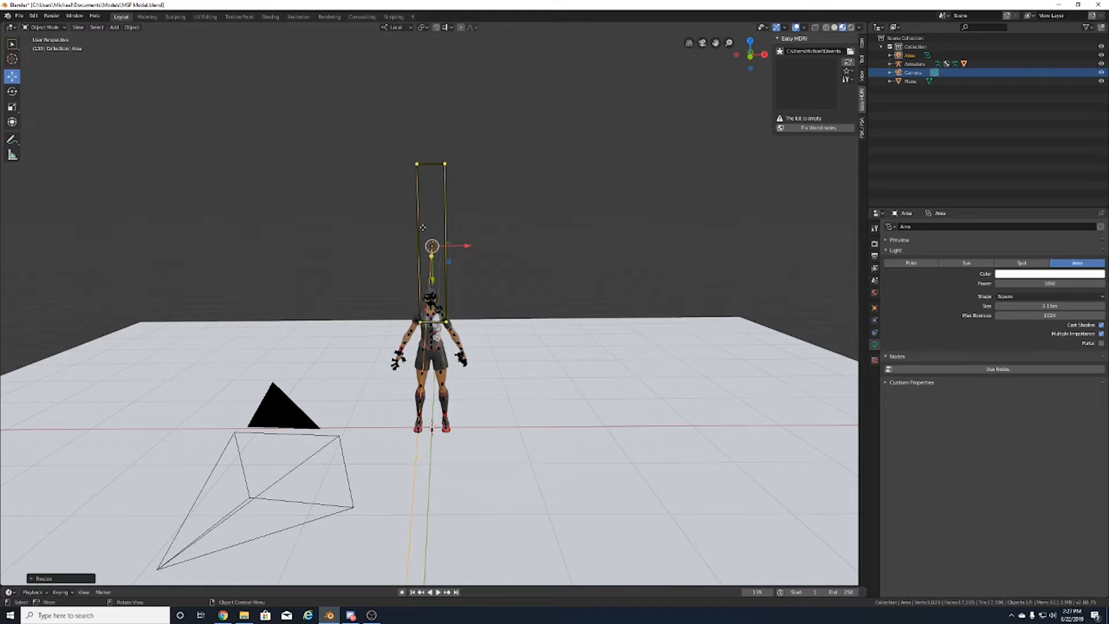
pyautogui.moveTo(750, 55); pyautogui.dragTo(734, 53)
pyautogui.moveTo(338, 243); pyautogui.dragTo(334, 312)
pyautogui.click(12, 92)
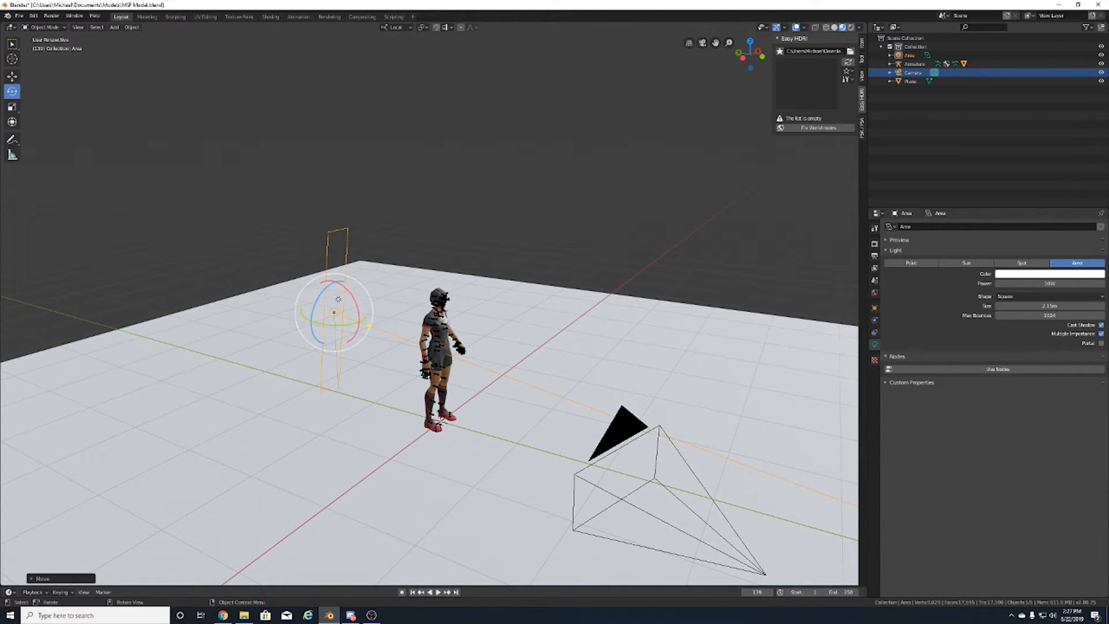
pyautogui.hotkey('ctrl', 'z')
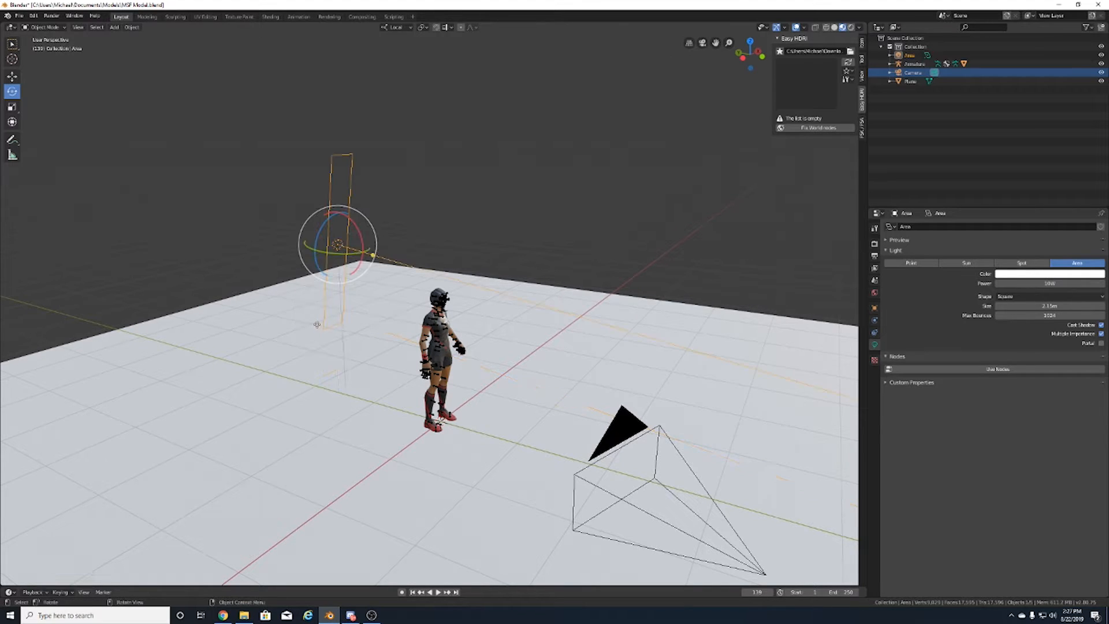
# Rotate the area light behind the character to angle it toward the character.
pyautogui.moveTo(328, 271); pyautogui.dragTo(376, 243)
pyautogui.click(12, 75)
pyautogui.moveTo(439, 231); pyautogui.dragTo(463, 323, button='middle')
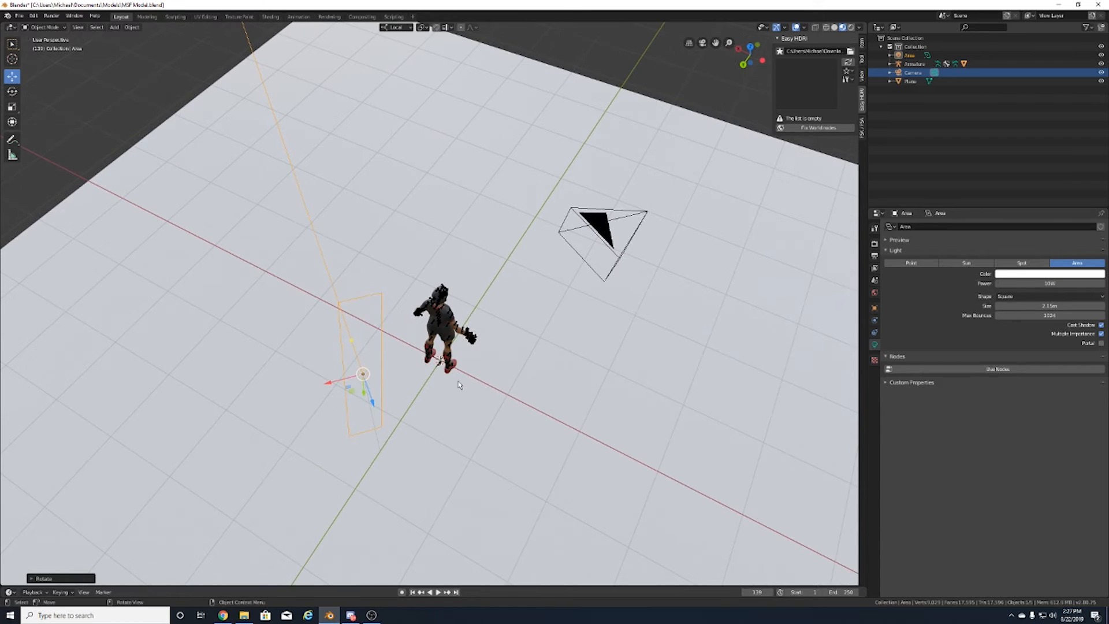
# Try moving and enlarging the area light around the character, and undo both changes.
pyautogui.press('g')
pyautogui.click(451, 369)
pyautogui.moveTo(456, 387); pyautogui.dragTo(478, 396)
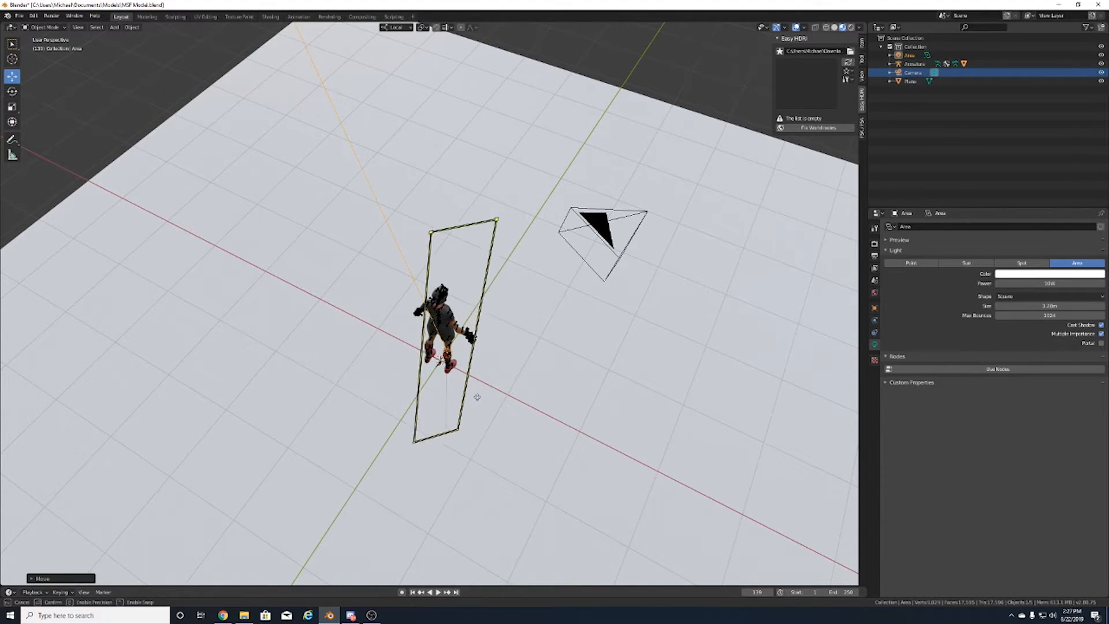
pyautogui.hotkey('ctrl', 'z')
pyautogui.hotkey('ctrl', 'z')
# Move the area light along Z so that it stands just above the floor, behind and to one side of the character.
pyautogui.moveTo(467, 381); pyautogui.dragTo(515, 189, button='middle')
pyautogui.press('g')
pyautogui.press('z')
pyautogui.press('z')
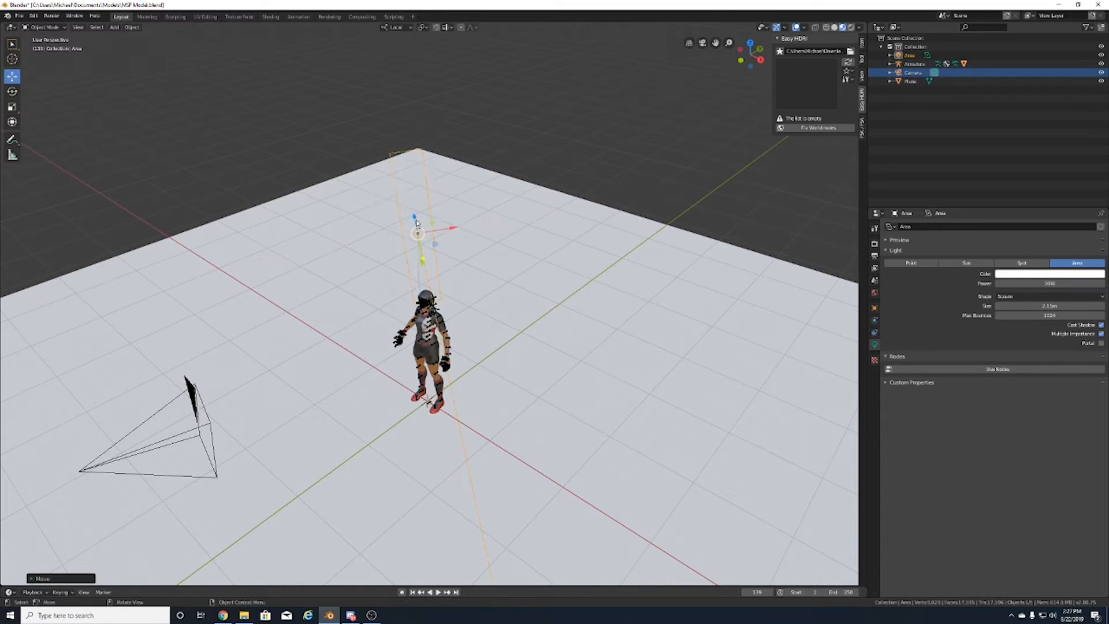
pyautogui.press('Return')
pyautogui.moveTo(635, 231); pyautogui.dragTo(646, 120, button='middle')
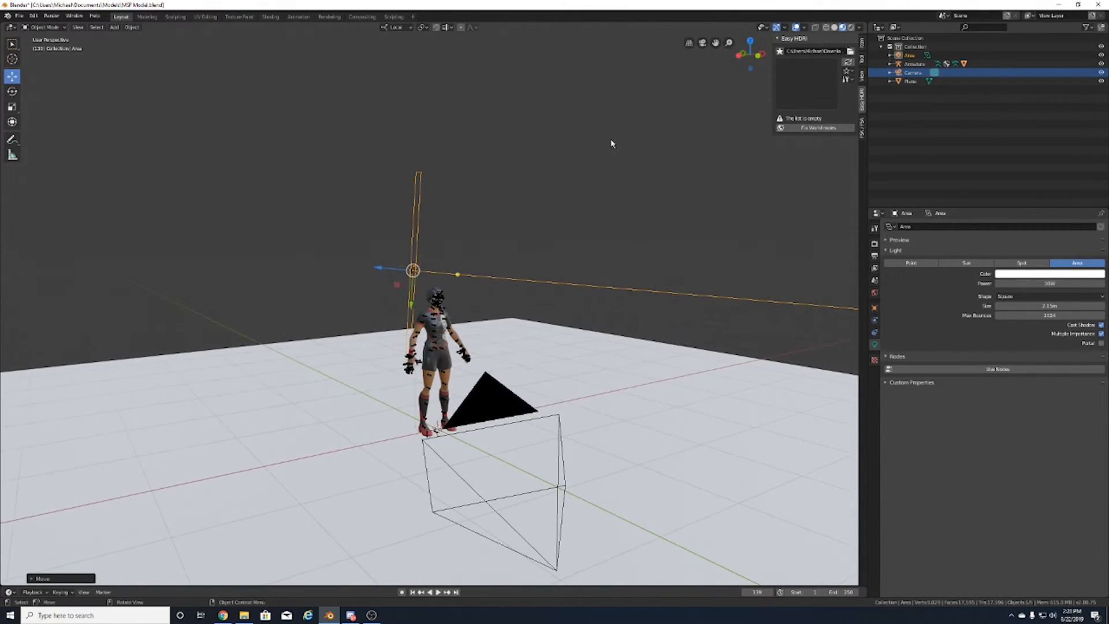
pyautogui.press('g')
pyautogui.press('z')
pyautogui.press('z')
pyautogui.press('z')
pyautogui.press('z')
pyautogui.press('z')
pyautogui.press('Return')
# Try duplicating the area light in place and rotating the copy, and undo both changes.
pyautogui.moveTo(577, 289); pyautogui.dragTo(515, 312, button='middle')
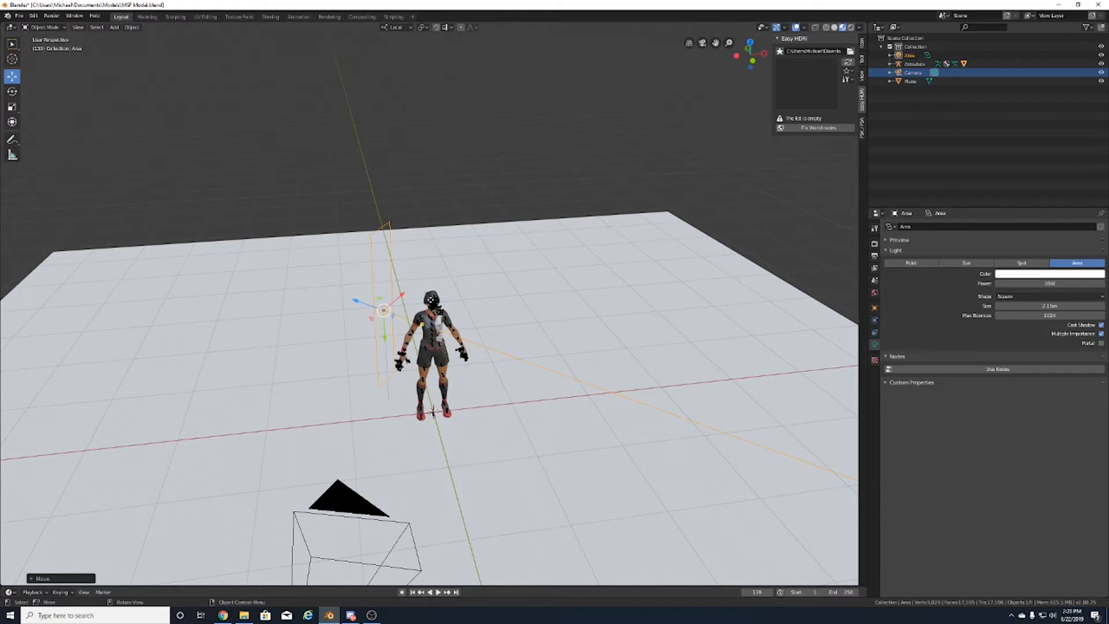
pyautogui.hotkey('shift', 'd')
pyautogui.press('Escape')
pyautogui.click(12, 91)
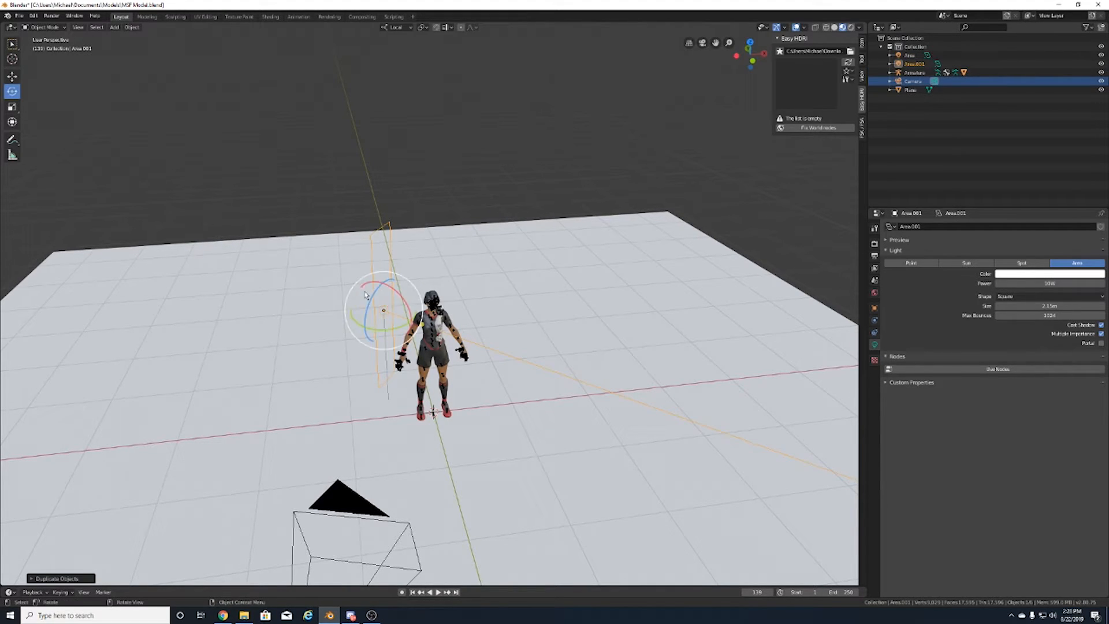
pyautogui.moveTo(380, 330)
pyautogui.mouseDown()
pyautogui.moveTo(371, 324)
pyautogui.moveTo(392, 328)
pyautogui.mouseUp()
pyautogui.hotkey('ctrl', 'z')
pyautogui.hotkey('ctrl', 'z')
pyautogui.hotkey('ctrl', 'z')
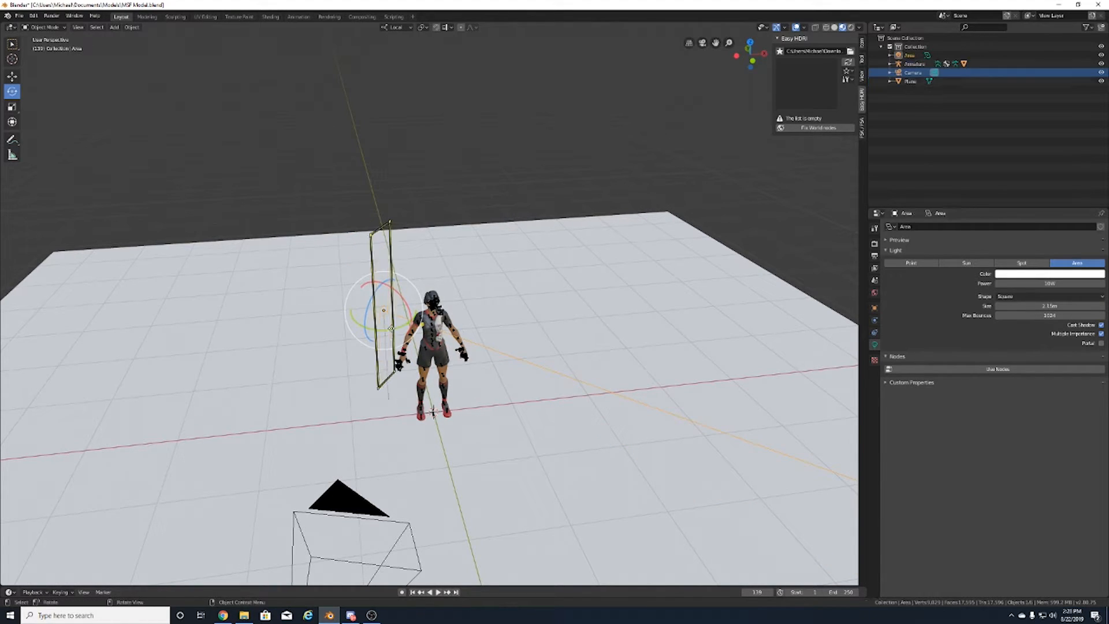
pyautogui.hotkey('ctrl', 'z')
# Duplicate the area light, place the copy on the character's other side angled toward the character, and preview the render through the camera.
pyautogui.moveTo(404, 315); pyautogui.dragTo(499, 329)
pyautogui.hotkey('shift', 'd')
pyautogui.click(12, 84)
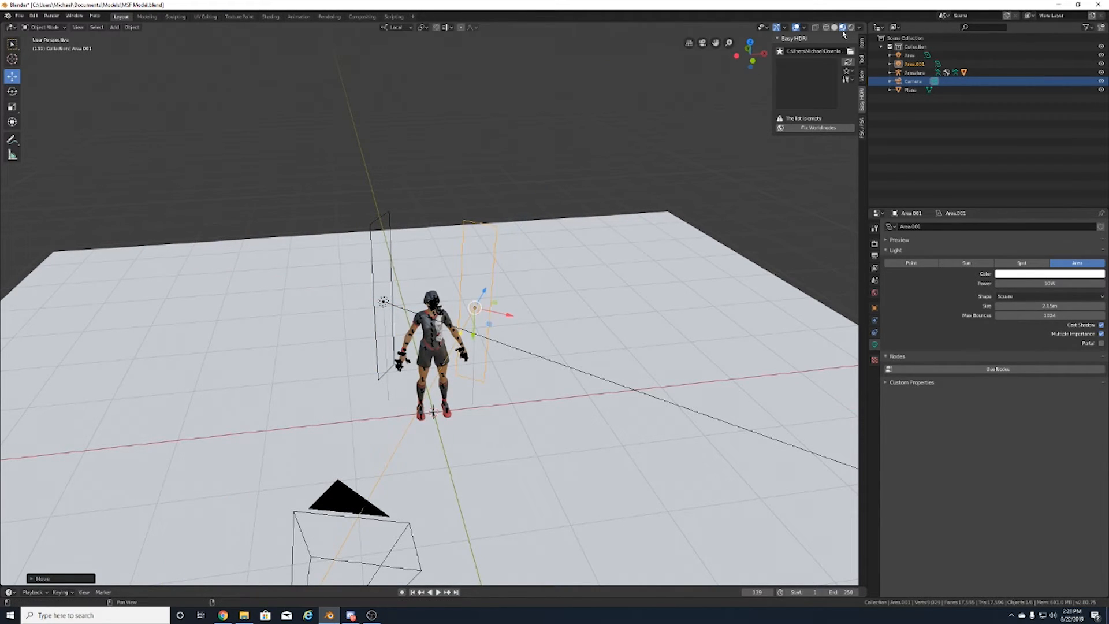
pyautogui.press('z')
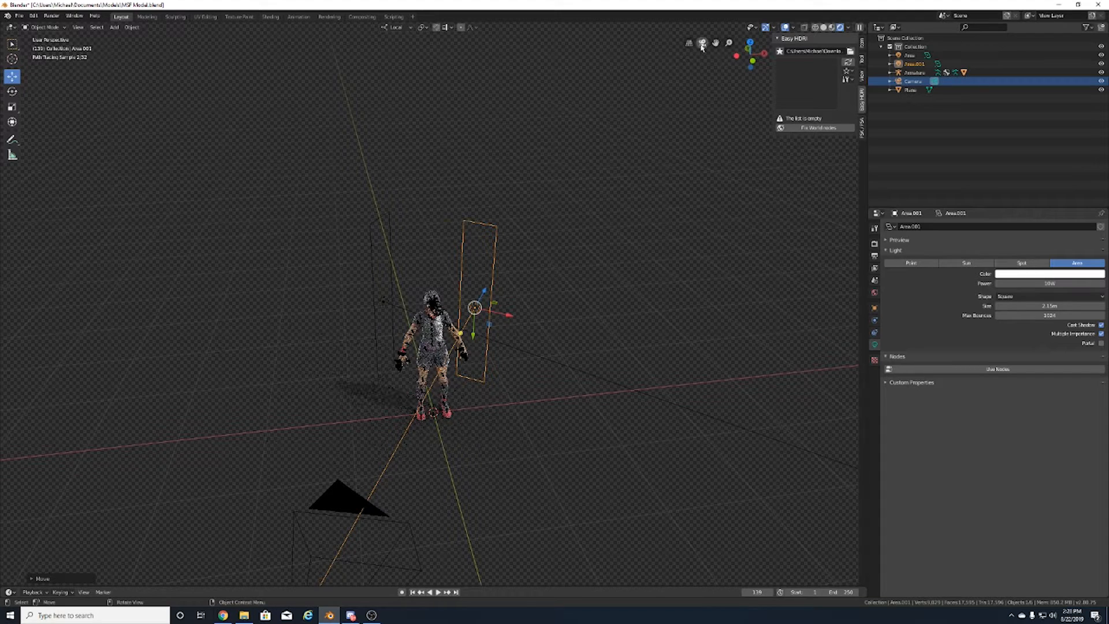
pyautogui.click(702, 43)
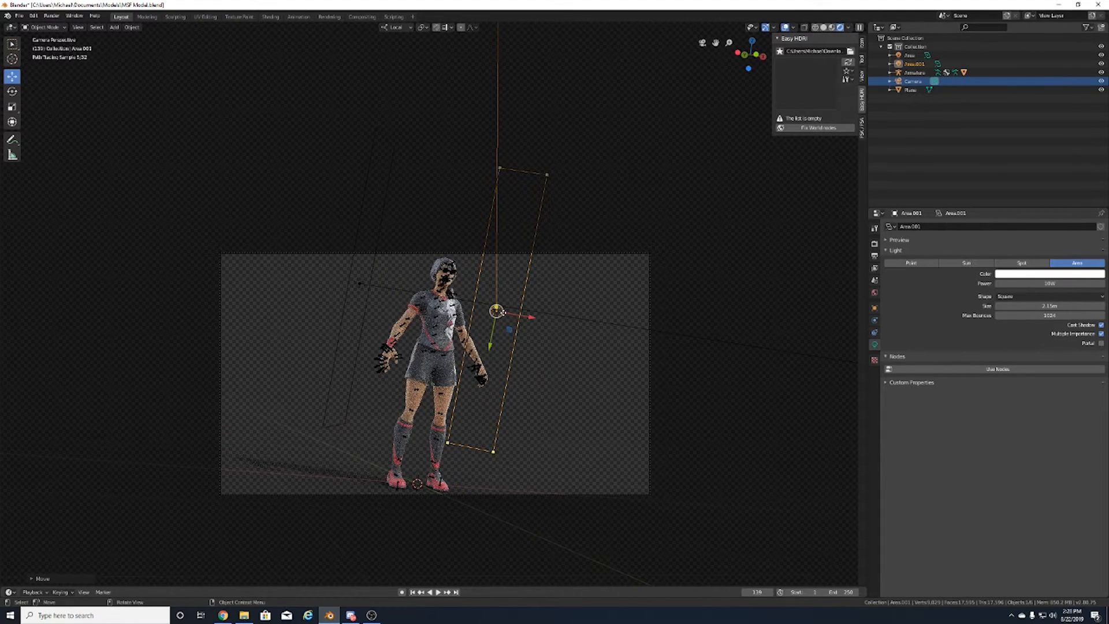
# Change the number of Cycles render samples and deselect the duplicated area light.
pyautogui.click(874, 244)
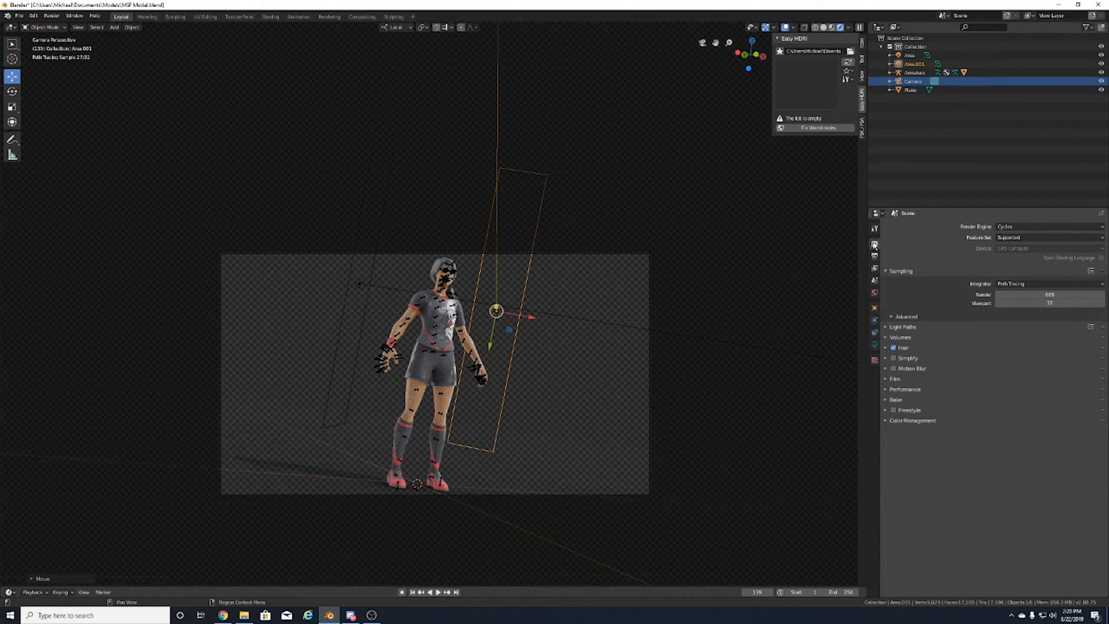
pyautogui.click(1040, 295)
pyautogui.press('Return')
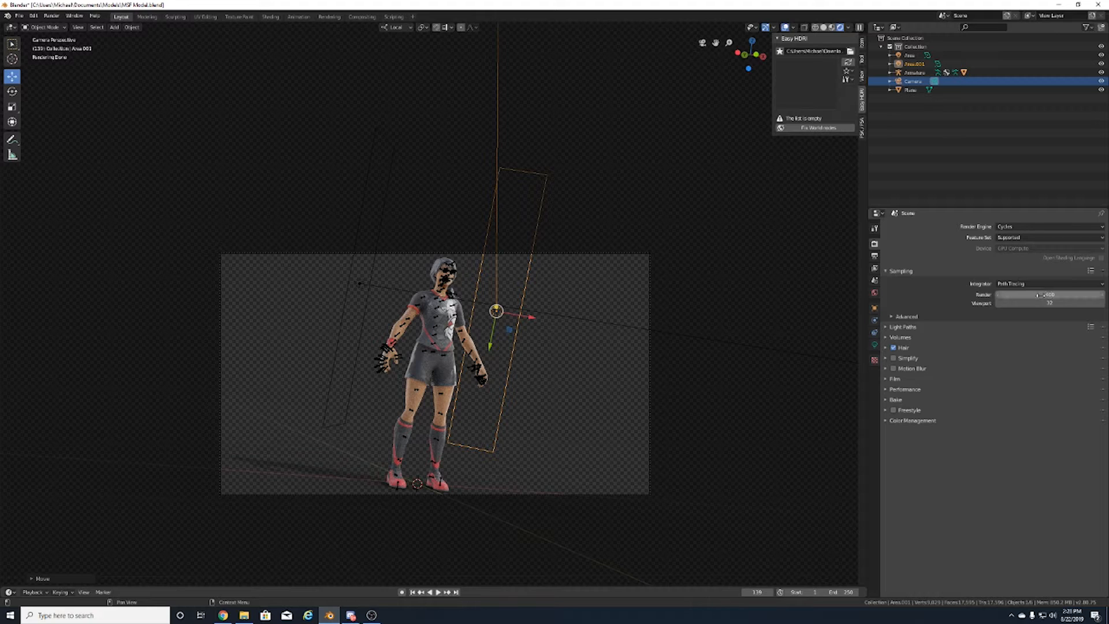
pyautogui.hotkey('ctrl', 'z')
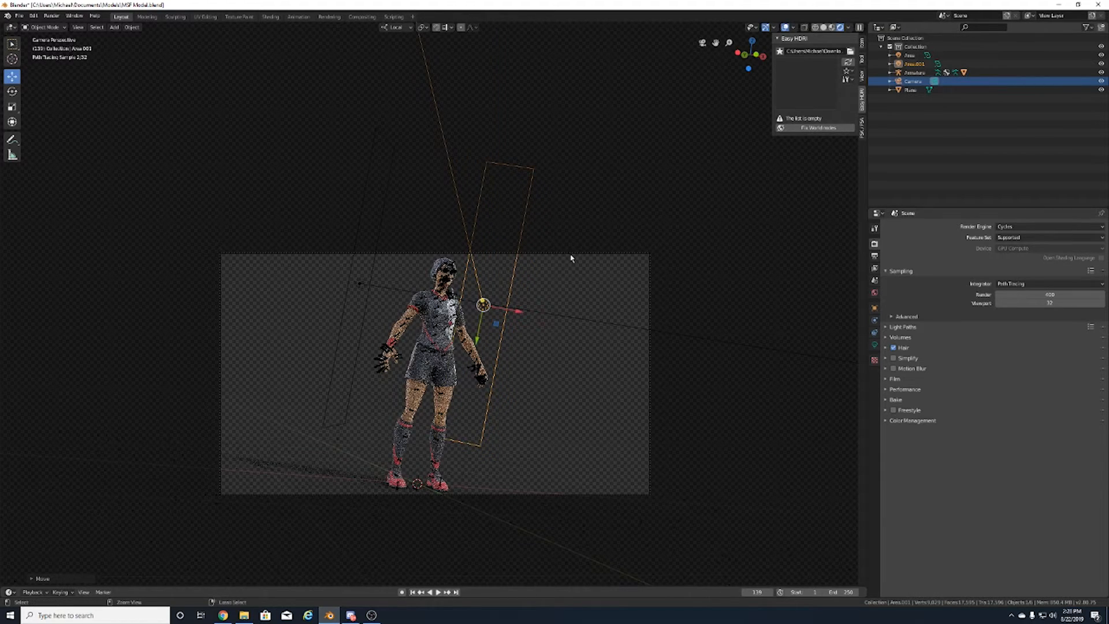
pyautogui.hotkey('ctrl', 'shift', 'z')
pyautogui.click(635, 196)
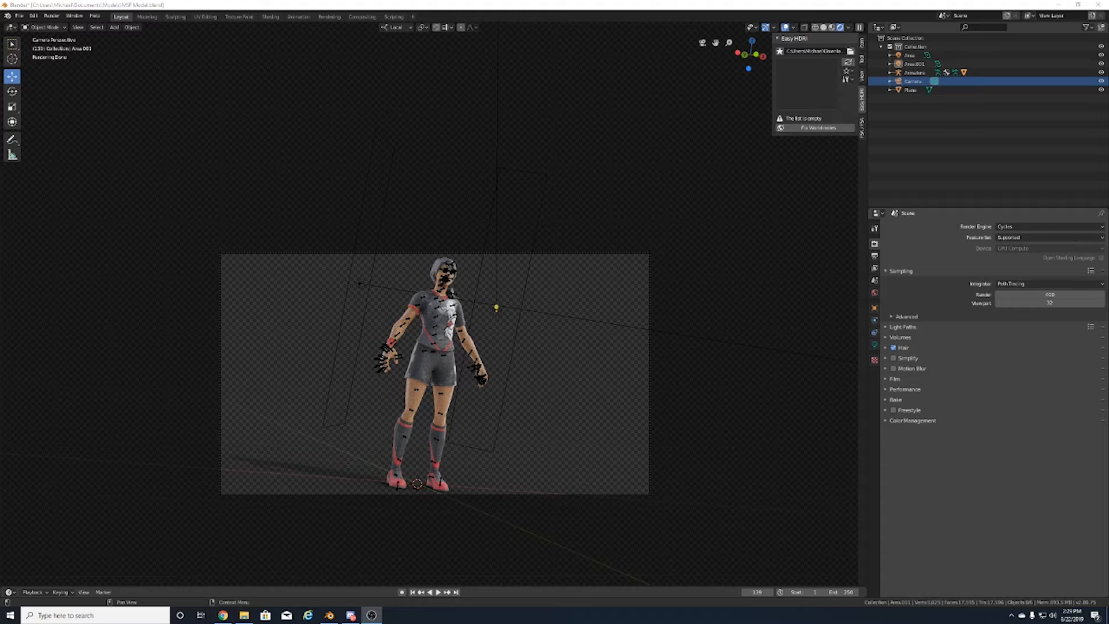
# Switch to Photoshop through the Windows search.
pyautogui.press('super')
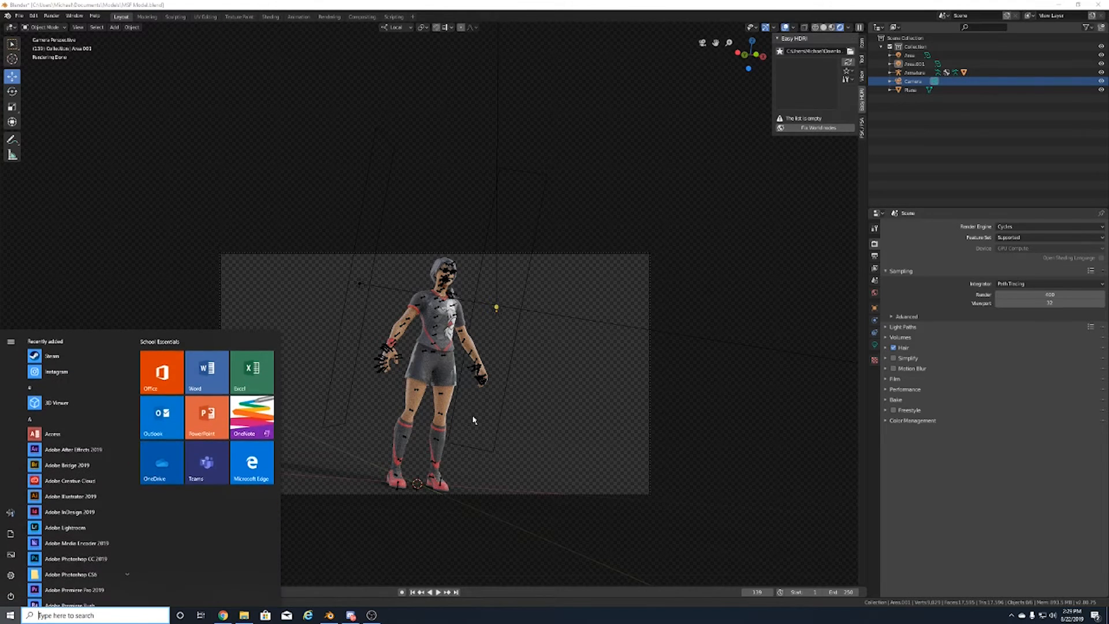
pyautogui.write('pho')
pyautogui.press('Return')
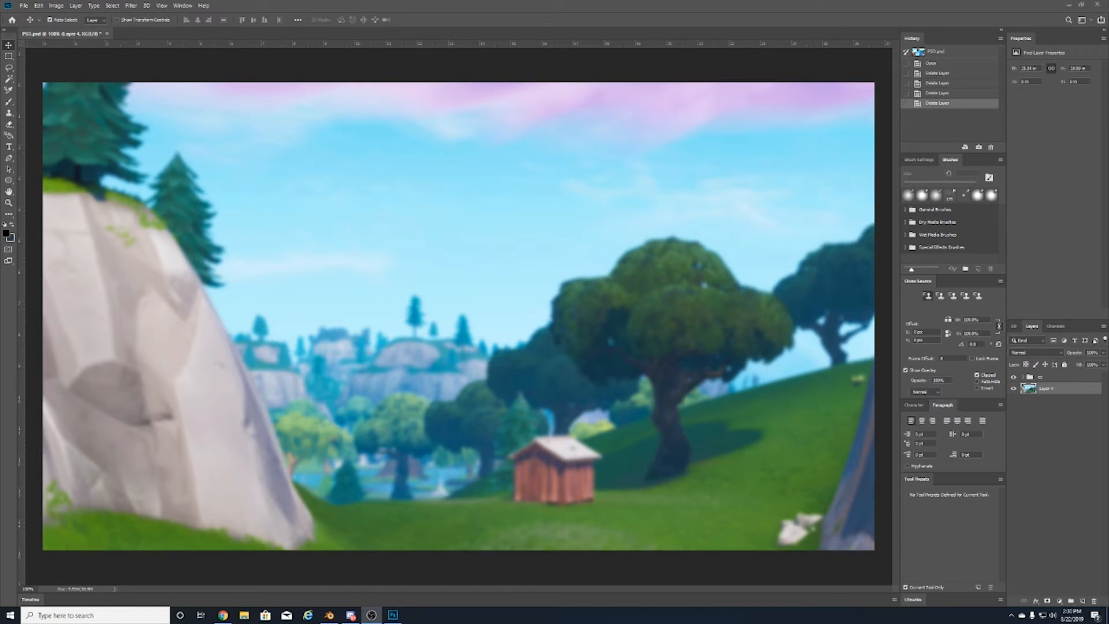
pyautogui.hotkey('alt', ']')
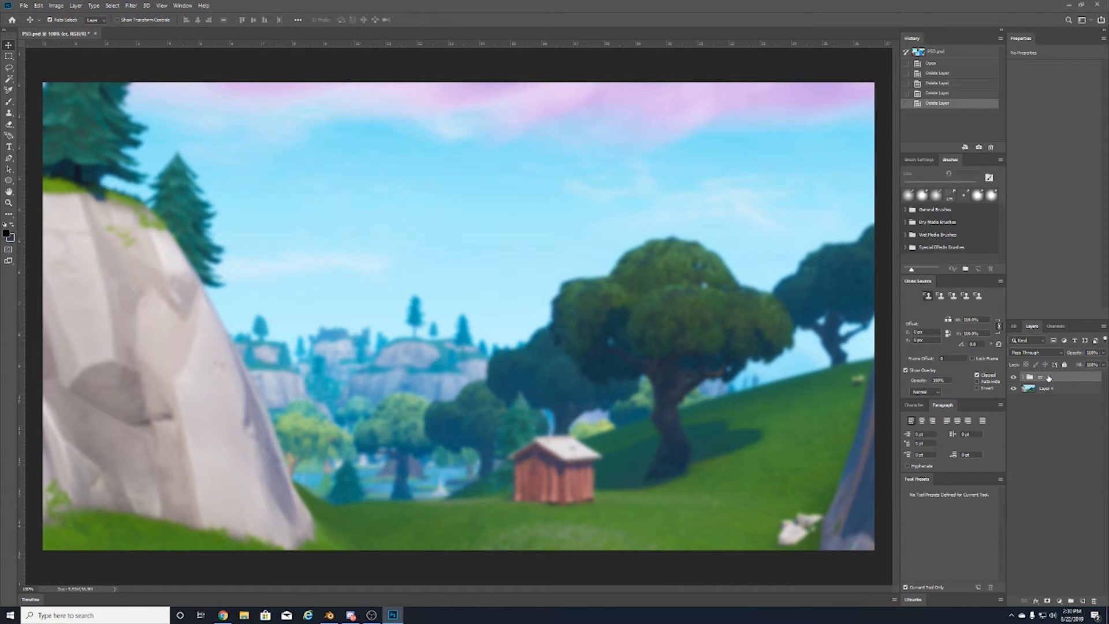
pyautogui.click(1047, 389)
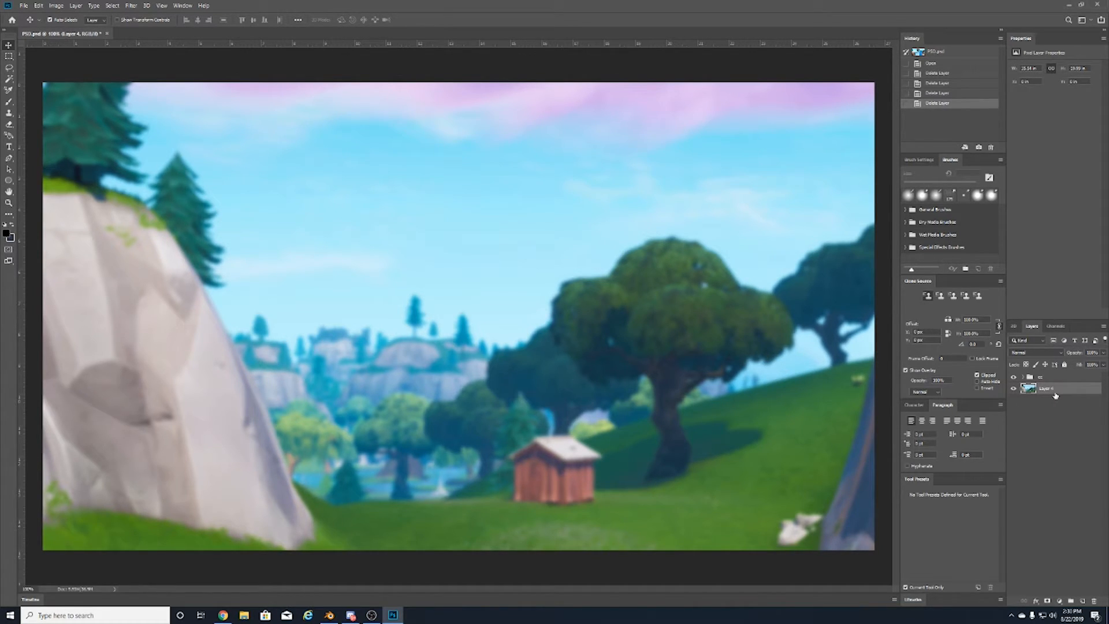
pyautogui.moveTo(679, 320)
pyautogui.mouseDown()
pyautogui.moveTo(680, 344)
pyautogui.moveTo(689, 326)
pyautogui.moveTo(669, 335)
pyautogui.moveTo(679, 323)
pyautogui.mouseUp()
pyautogui.click(128, 5)
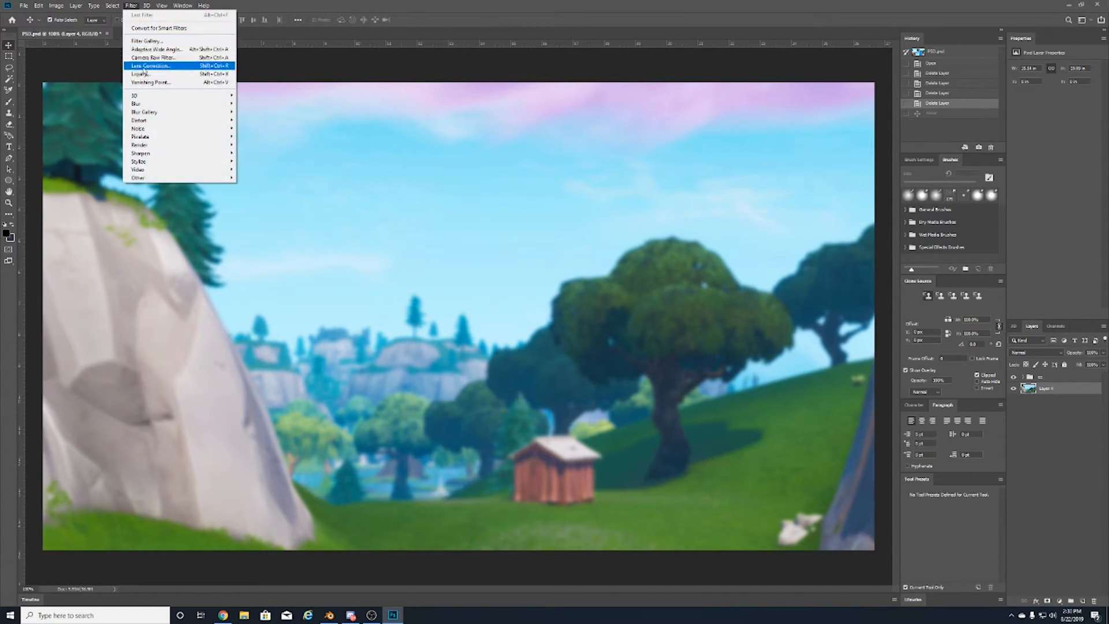
pyautogui.click(336, 152)
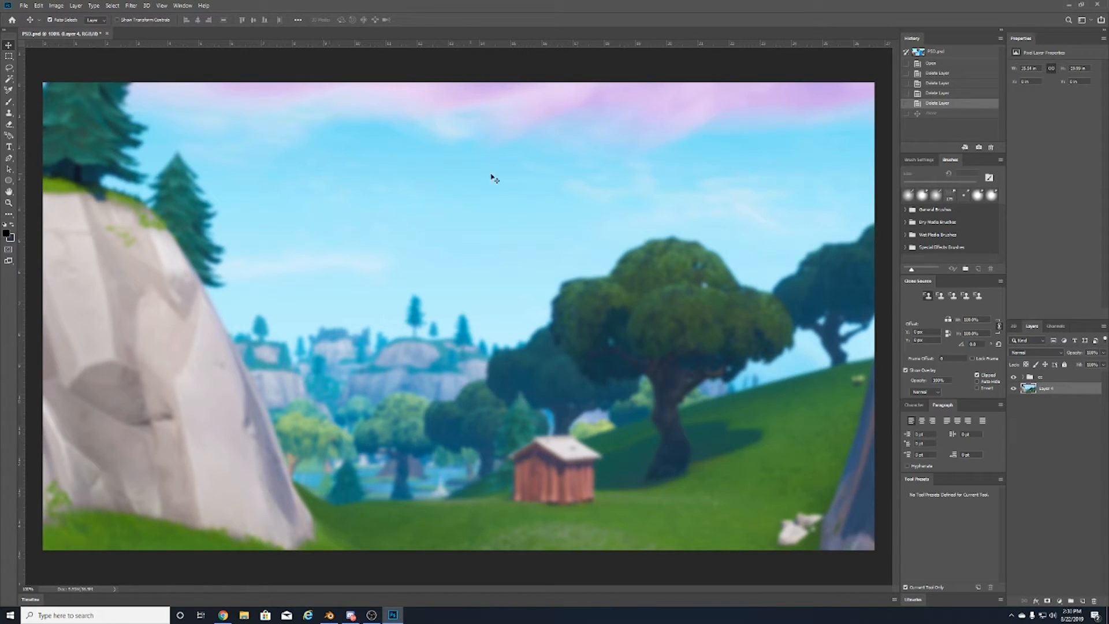
# Browse the Documents, Explosions, Models and Downloads folders for a file to open, and cancel opening.
pyautogui.click(23, 6)
pyautogui.click(33, 24)
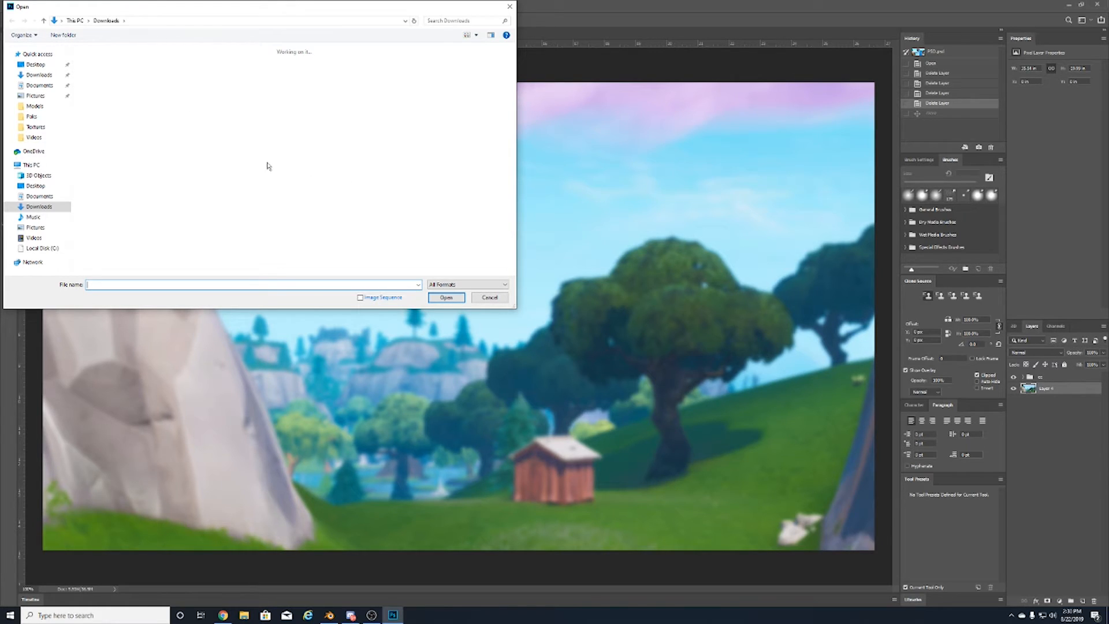
pyautogui.click(44, 86)
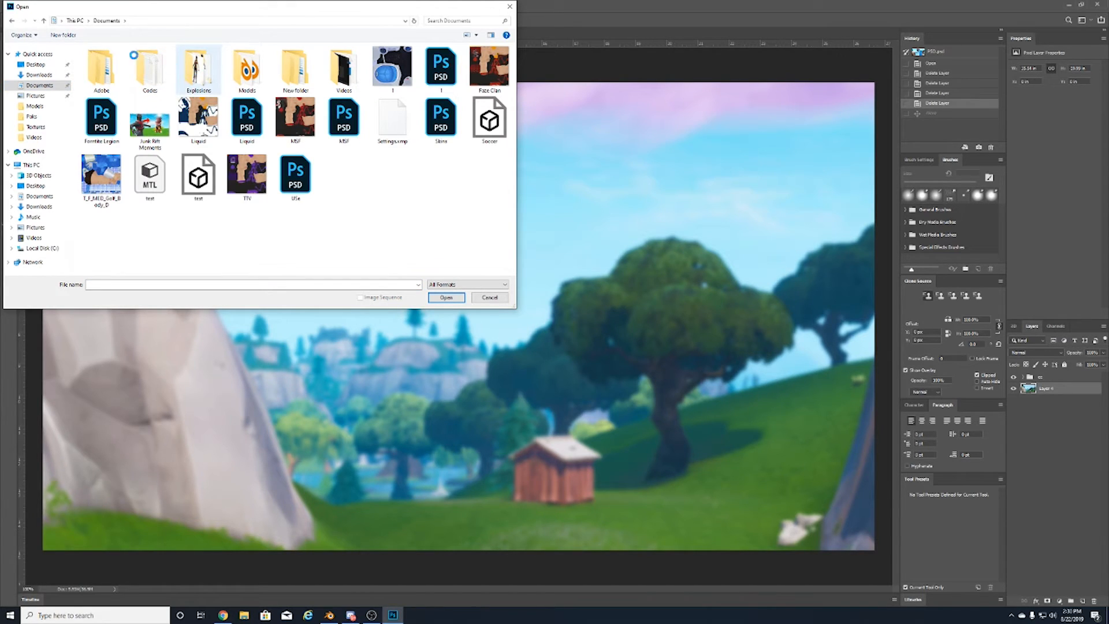
pyautogui.doubleClick(197, 79)
pyautogui.click(111, 21)
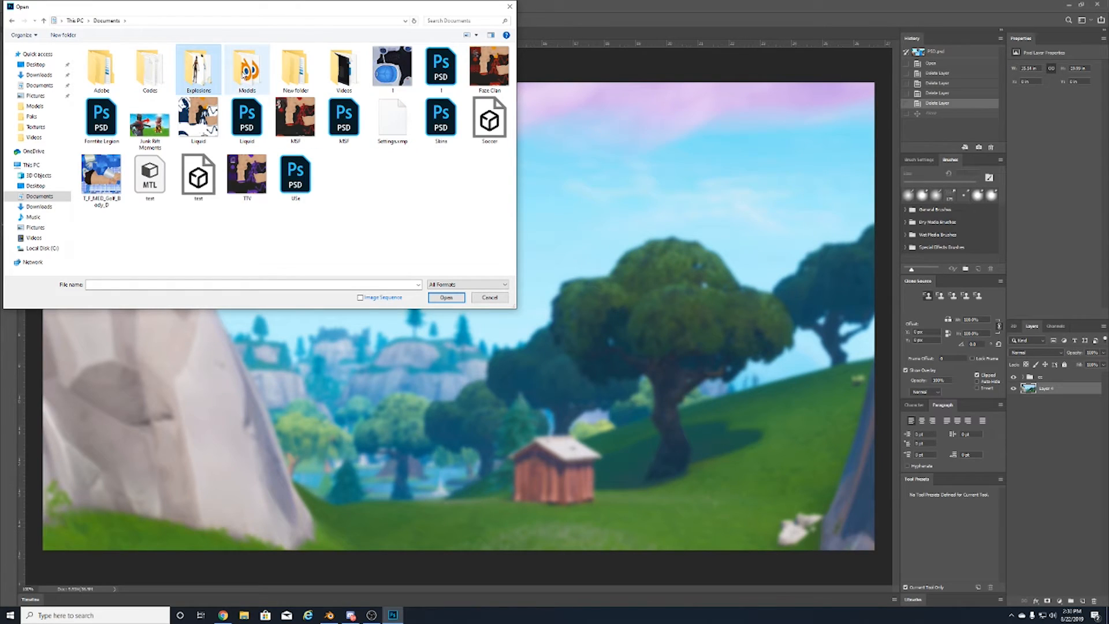
pyautogui.doubleClick(244, 72)
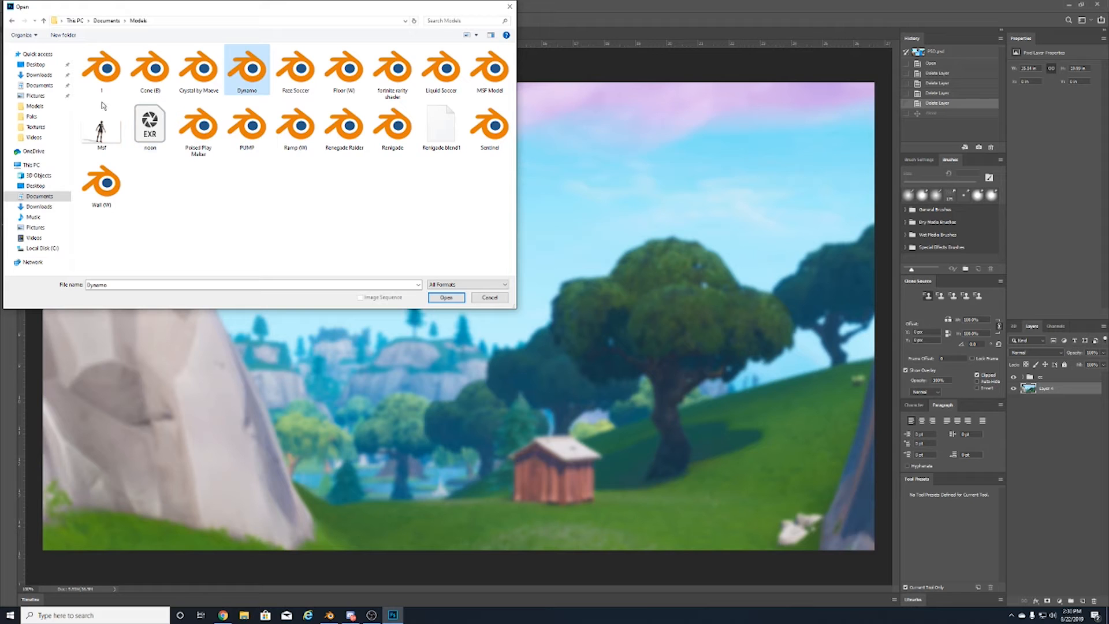
pyautogui.click(32, 74)
pyautogui.scroll(-3, 149, 123)
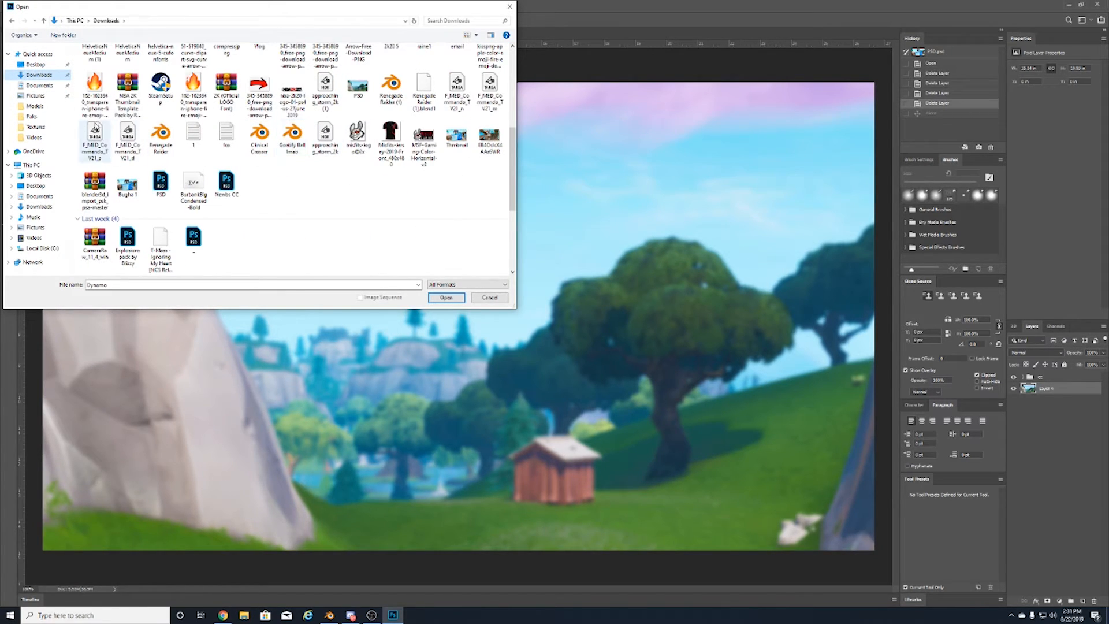
pyautogui.click(39, 86)
pyautogui.click(217, 83)
pyautogui.doubleClick(217, 83)
pyautogui.click(106, 20)
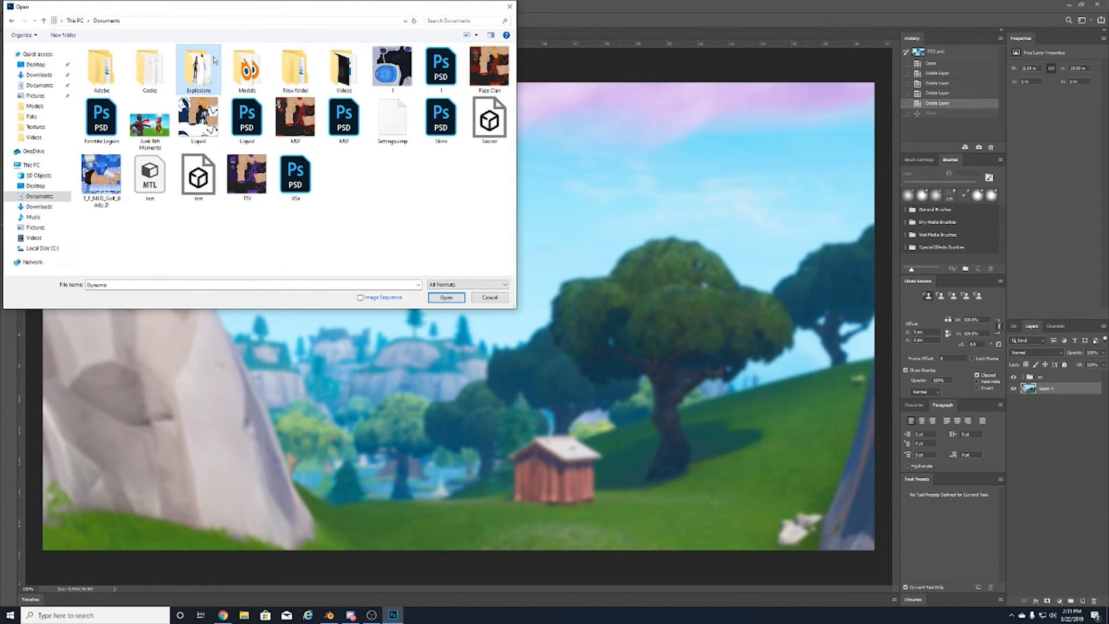
pyautogui.click(490, 298)
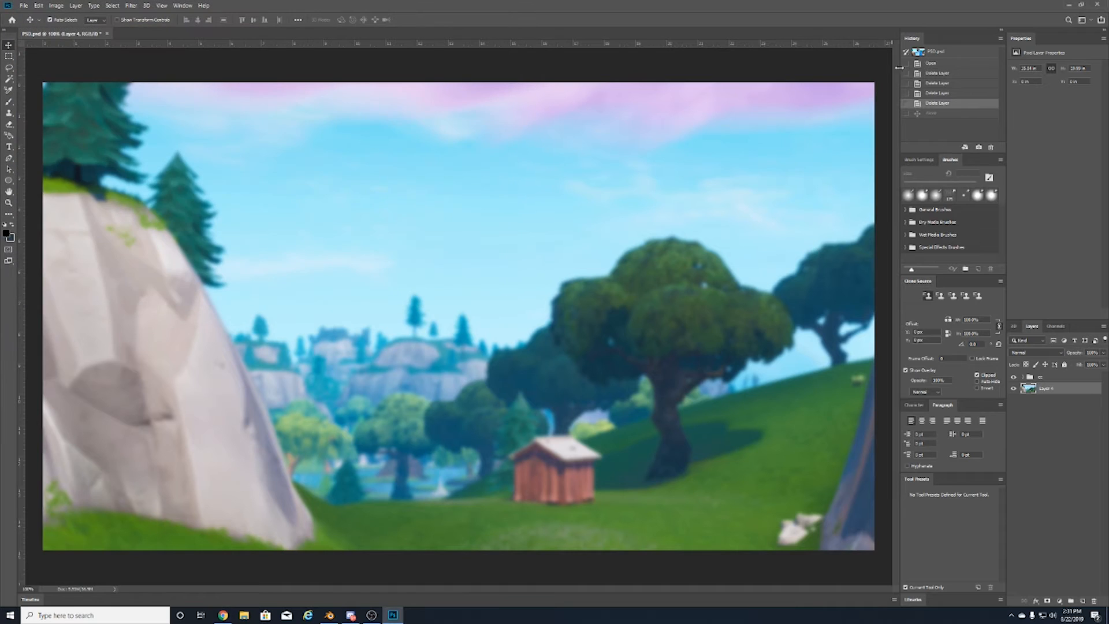
# Restore the document to its opening snapshot and delete the three layers above the cc group.
pyautogui.click(937, 53)
pyautogui.press('Delete')
pyautogui.press('Delete')
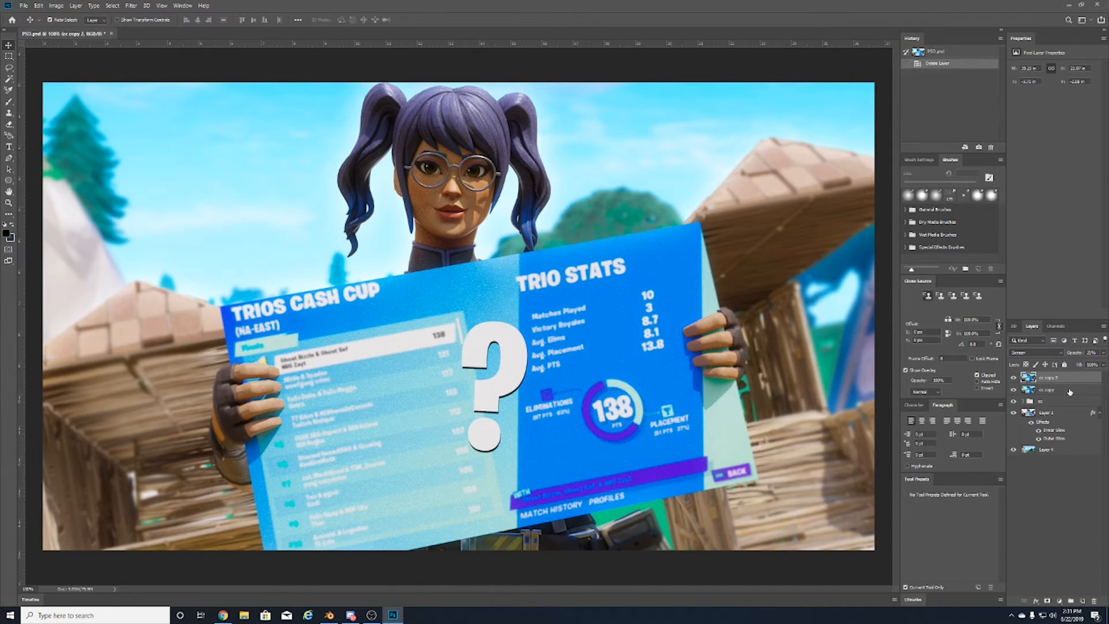
pyautogui.press('Delete')
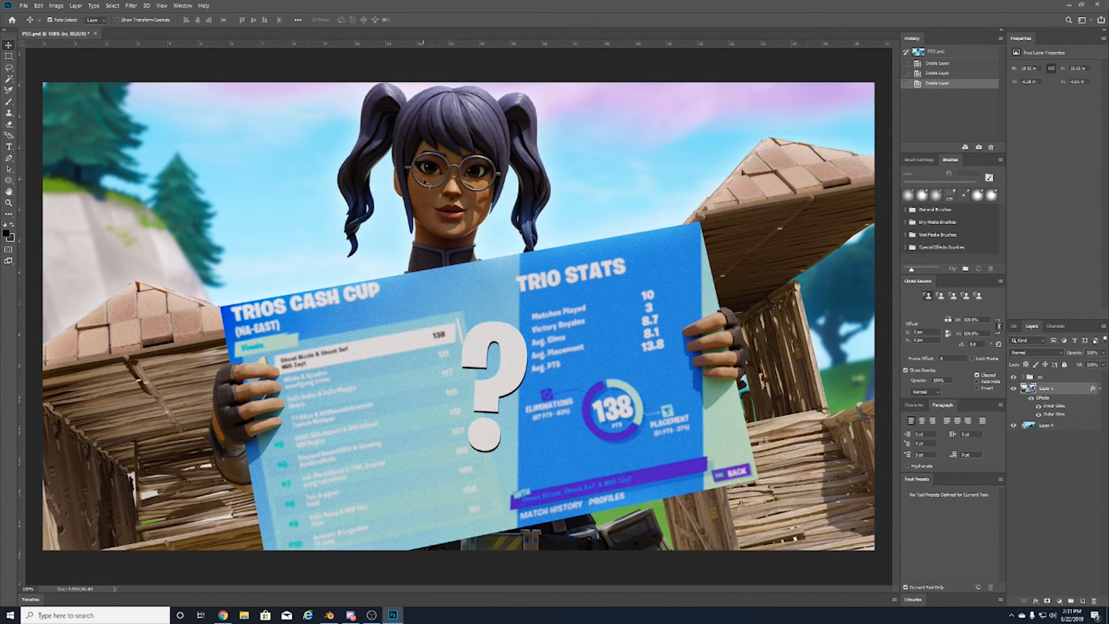
# Review the Inner Glow and Outer Glow settings in Layer 1's layer style, and close the style settings.
pyautogui.moveTo(458, 156); pyautogui.dragTo(456, 159)
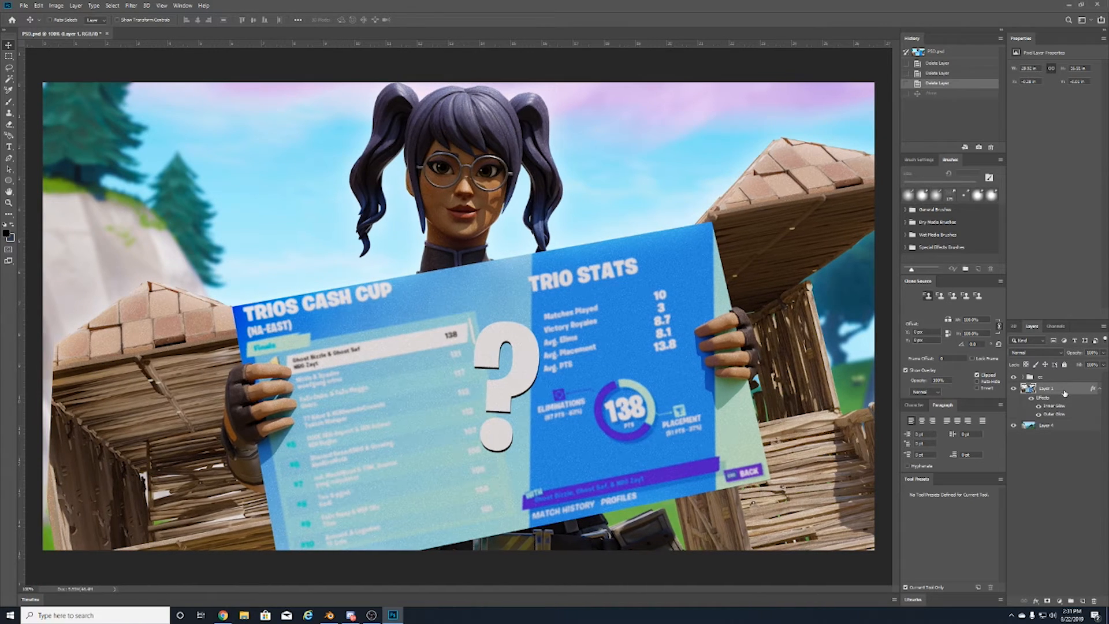
pyautogui.hotkey('ctrl', 'z')
pyautogui.doubleClick(1054, 406)
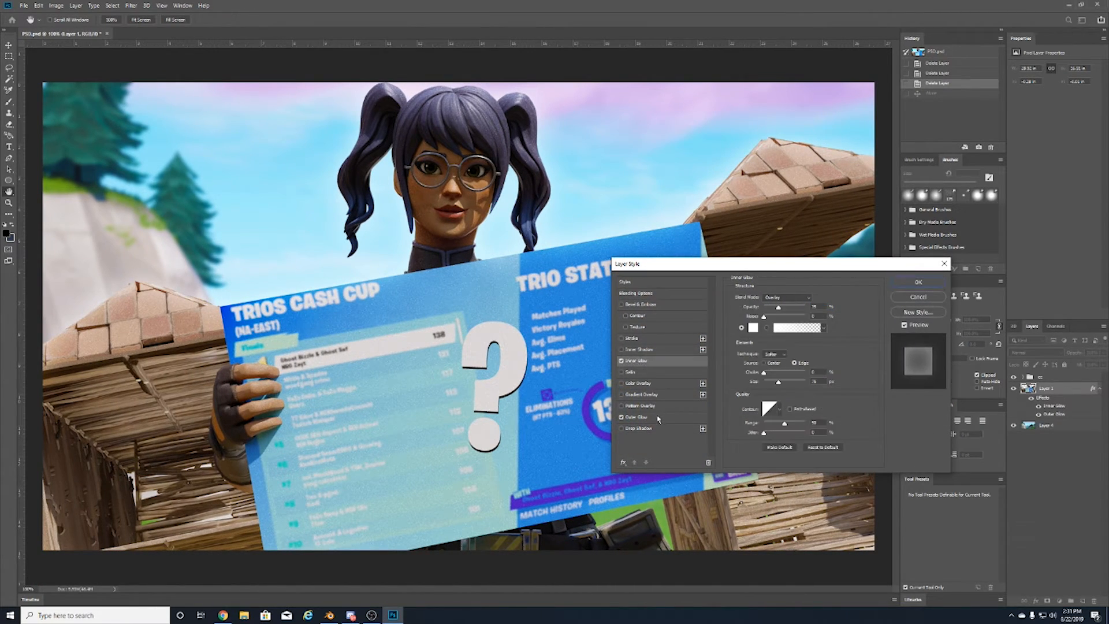
pyautogui.click(638, 416)
pyautogui.click(919, 282)
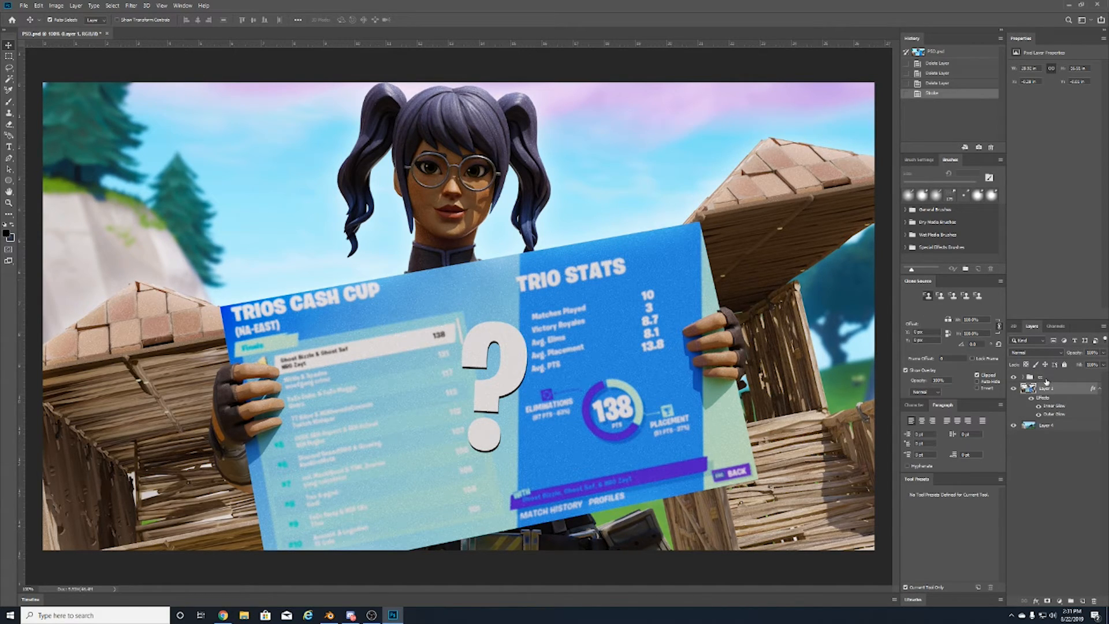
# Duplicate the cc group, Layer 1 and Layer 4 together, and merge the copies into one layer.
pyautogui.click(1045, 378)
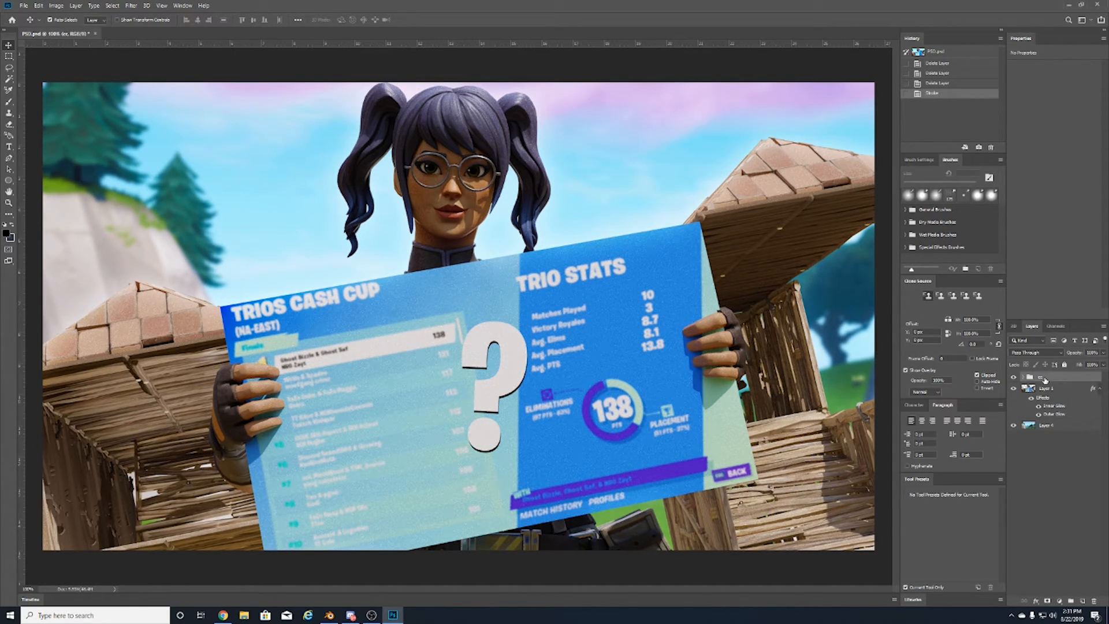
pyautogui.keyDown('shift'); pyautogui.click(1059, 427); pyautogui.keyUp('shift')
pyautogui.hotkey('ctrl', 'j')
pyautogui.rightClick(1060, 388)
pyautogui.click(1008, 276)
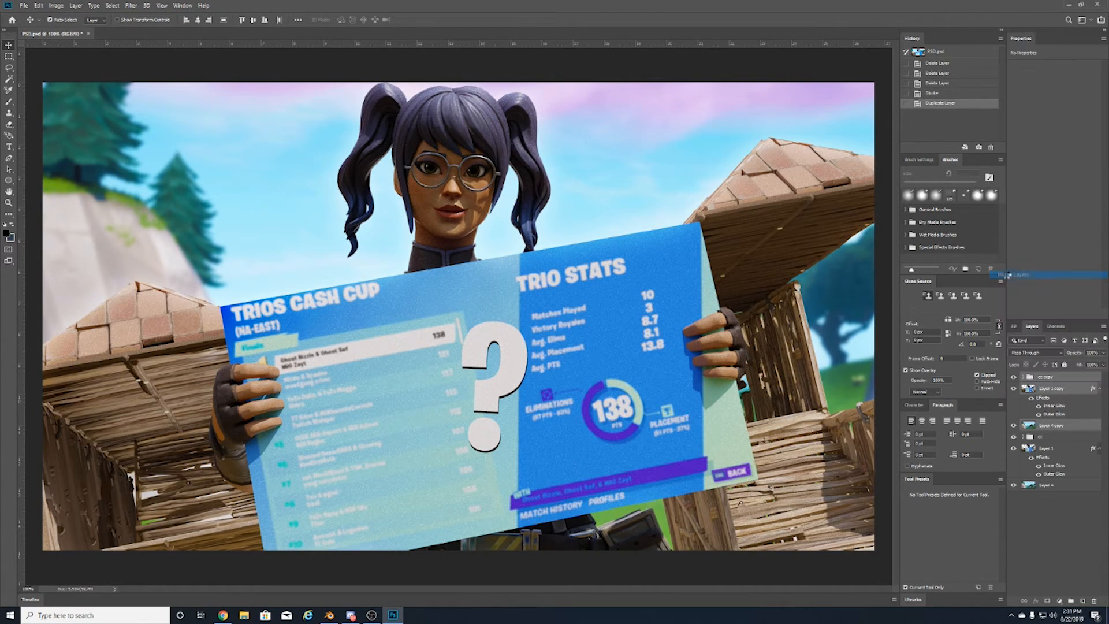
# Open the Camera Raw filter on the merged layer and load the saved Settings.xmp preset from the Documents folder.
pyautogui.click(132, 5)
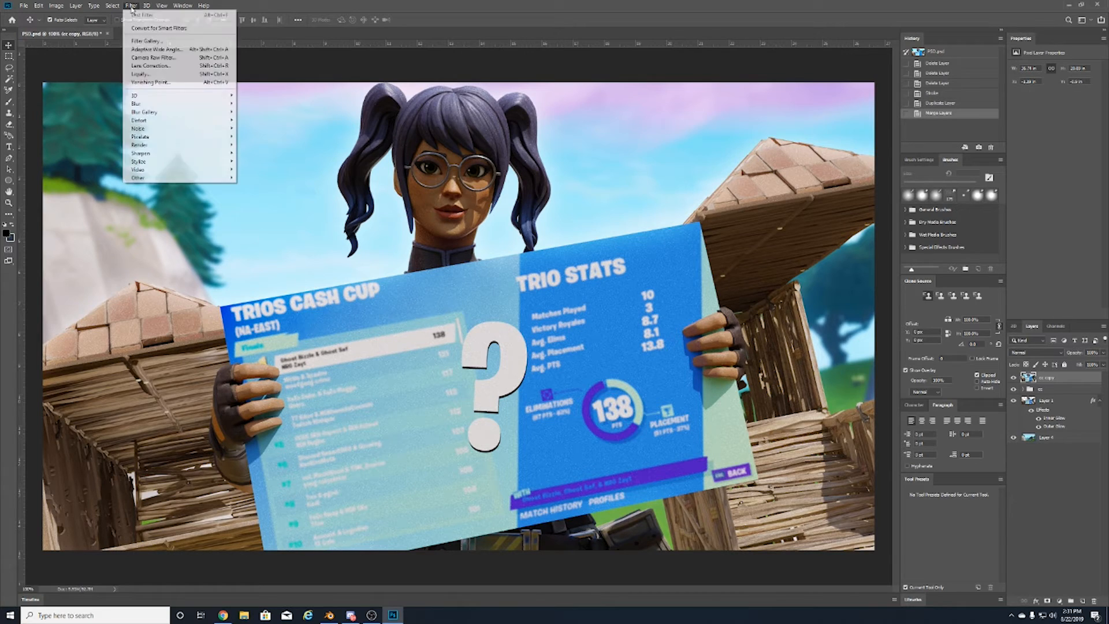
pyautogui.click(158, 57)
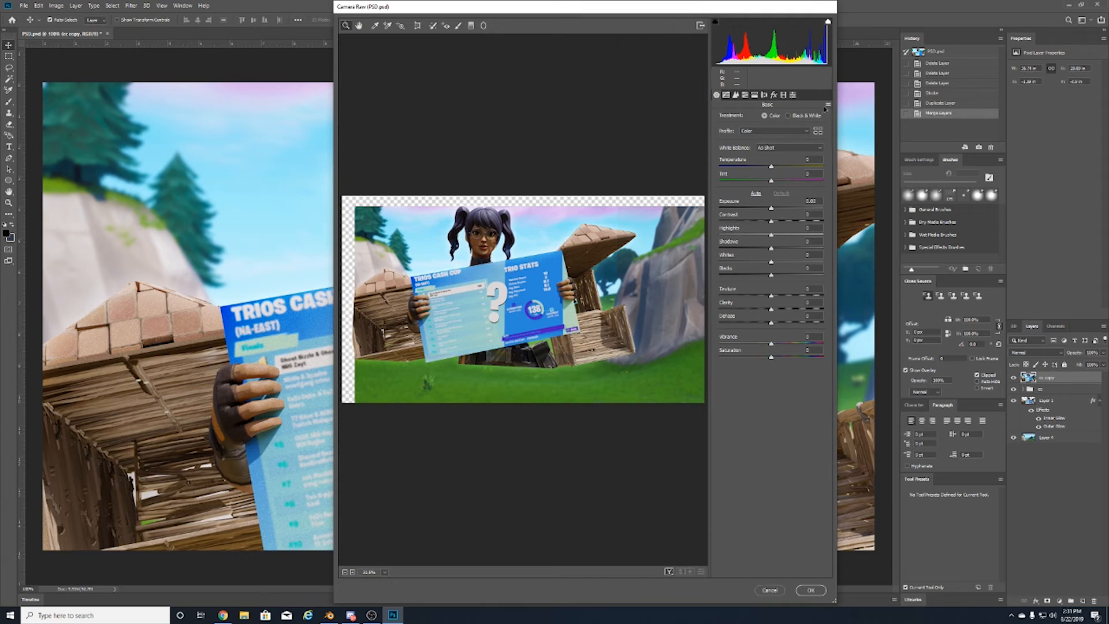
pyautogui.click(827, 105)
pyautogui.click(855, 170)
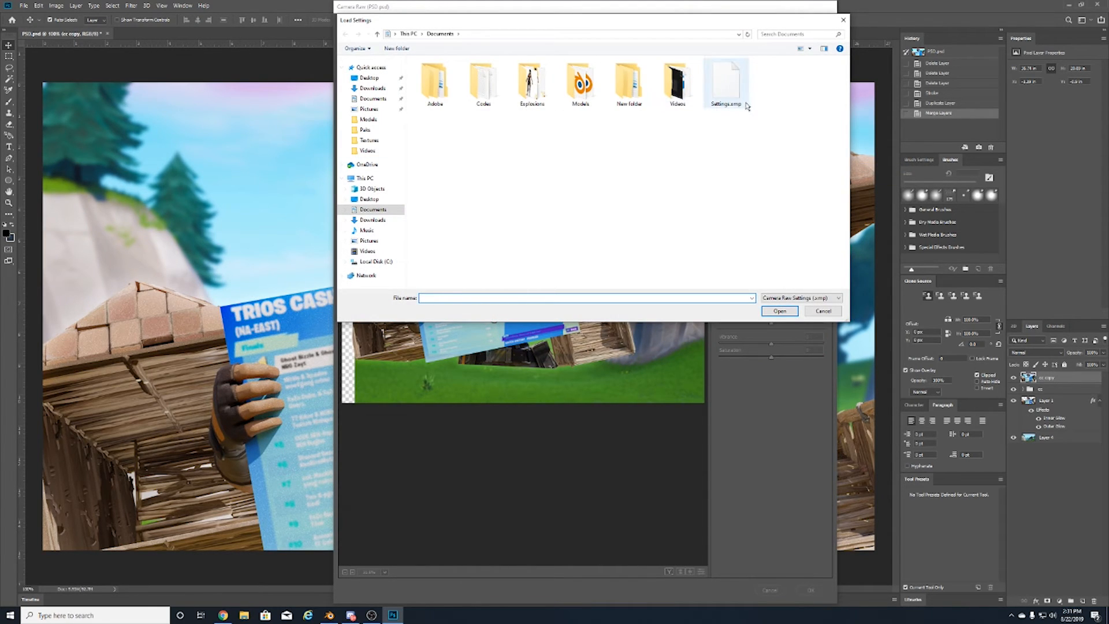
pyautogui.doubleClick(746, 106)
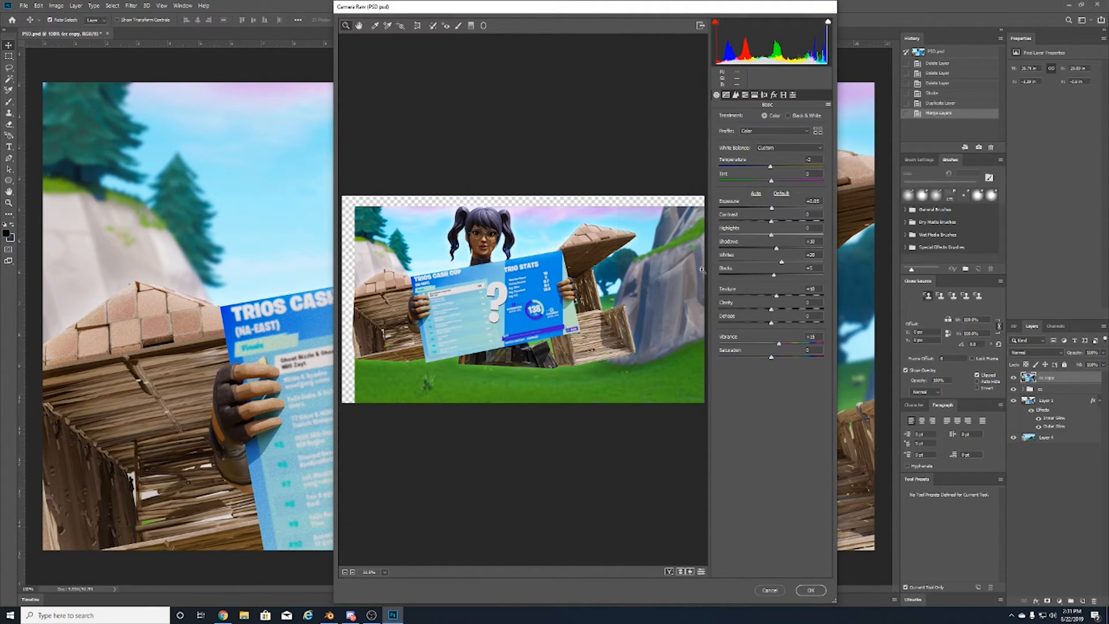
# Shift the Greens hue to about +63 in the HSL adjustments and apply the Camera Raw filter.
pyautogui.click(745, 94)
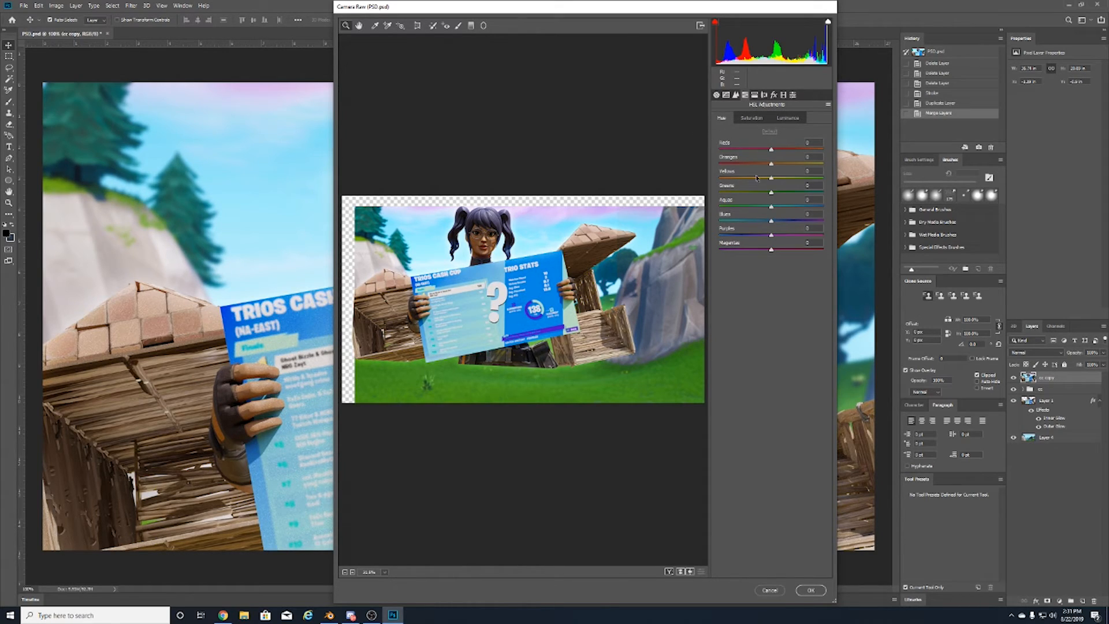
pyautogui.moveTo(771, 197); pyautogui.dragTo(807, 195)
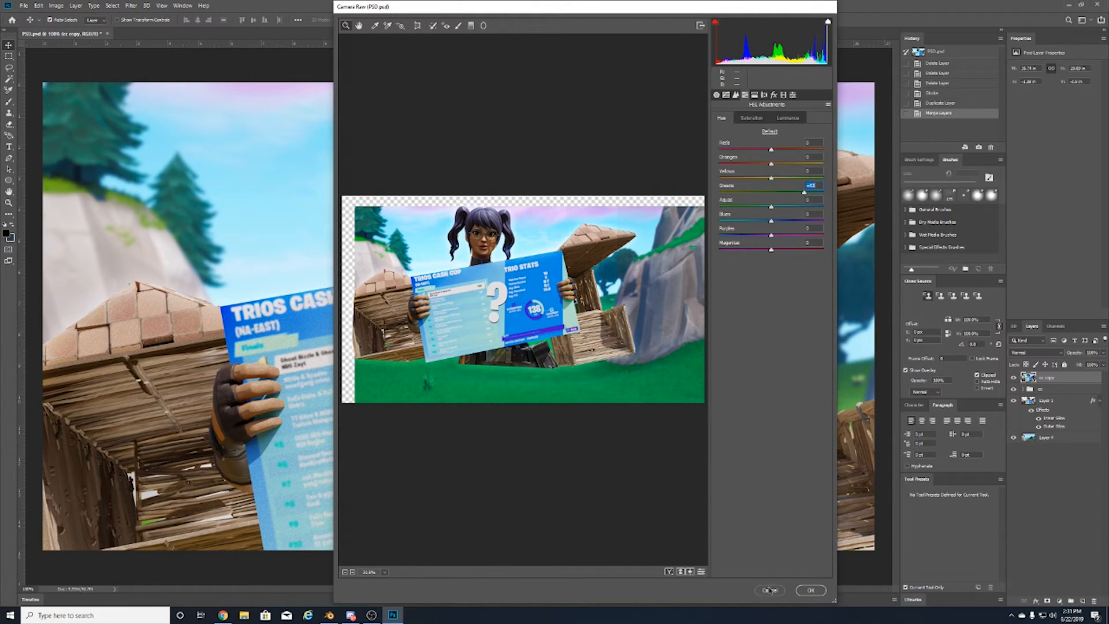
pyautogui.click(811, 590)
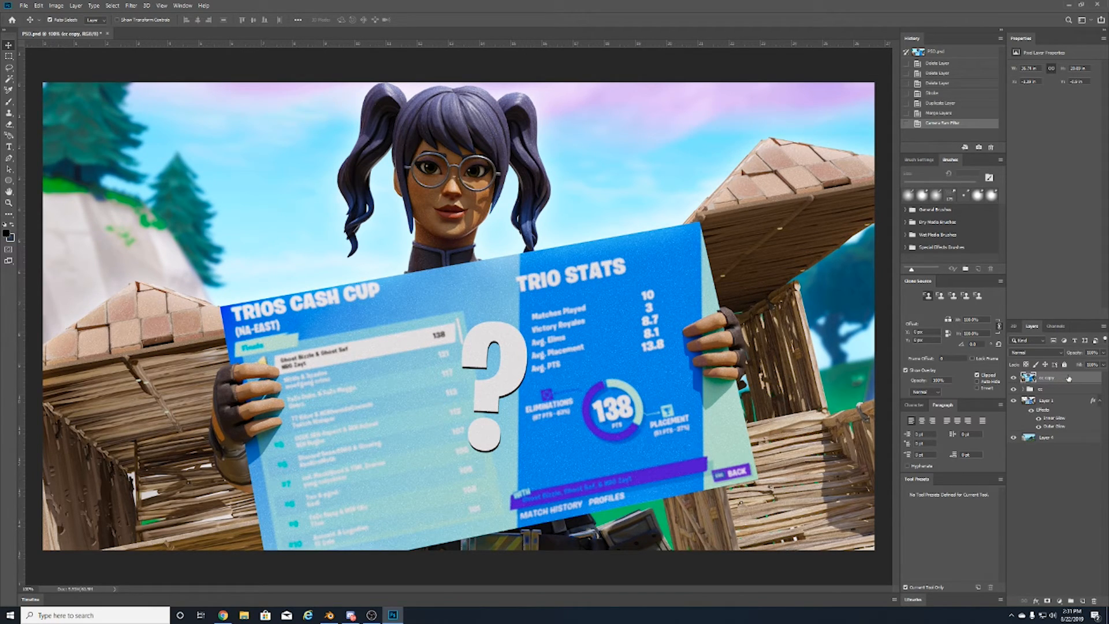
# Duplicate the color-graded cc copy layer and apply a Gaussian Blur to the duplicate.
pyautogui.hotkey('ctrl', 'j')
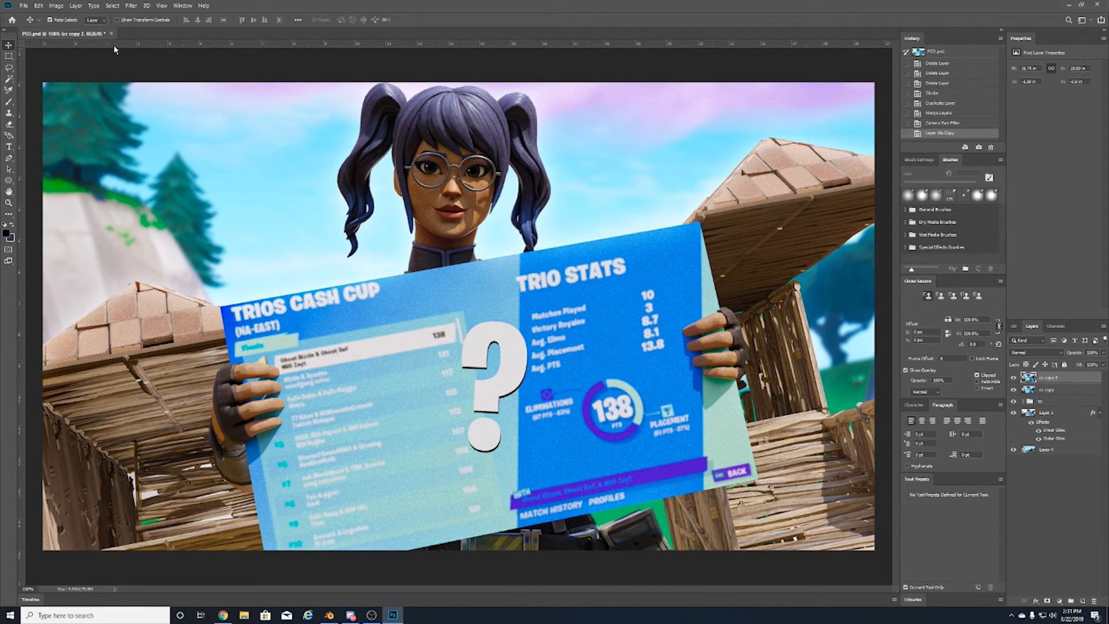
pyautogui.click(132, 6)
pyautogui.moveTo(174, 103)
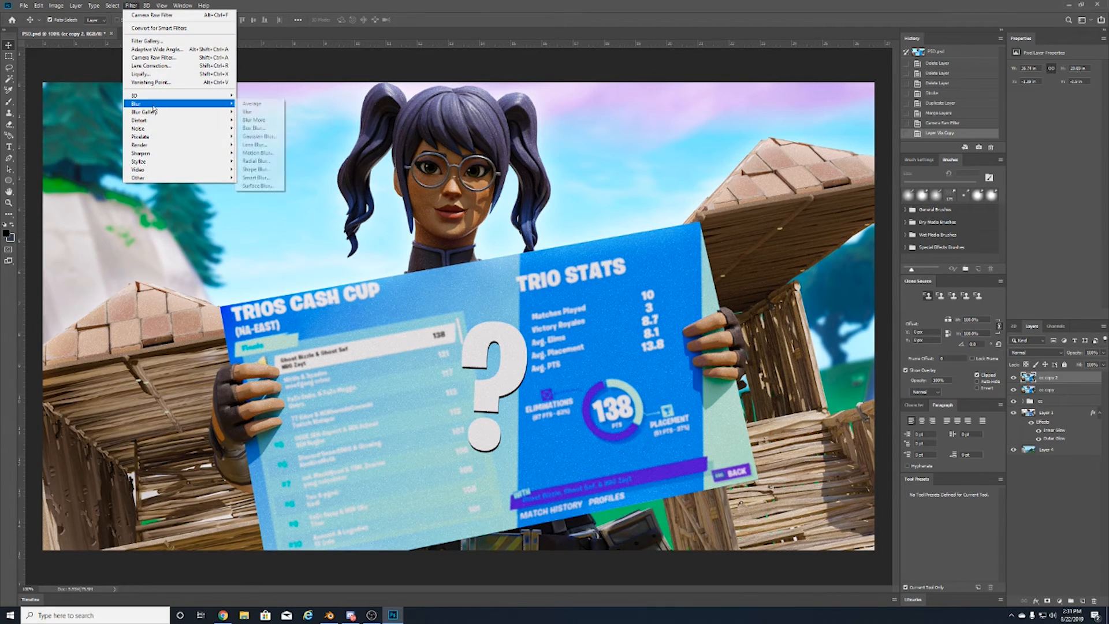
pyautogui.click(265, 139)
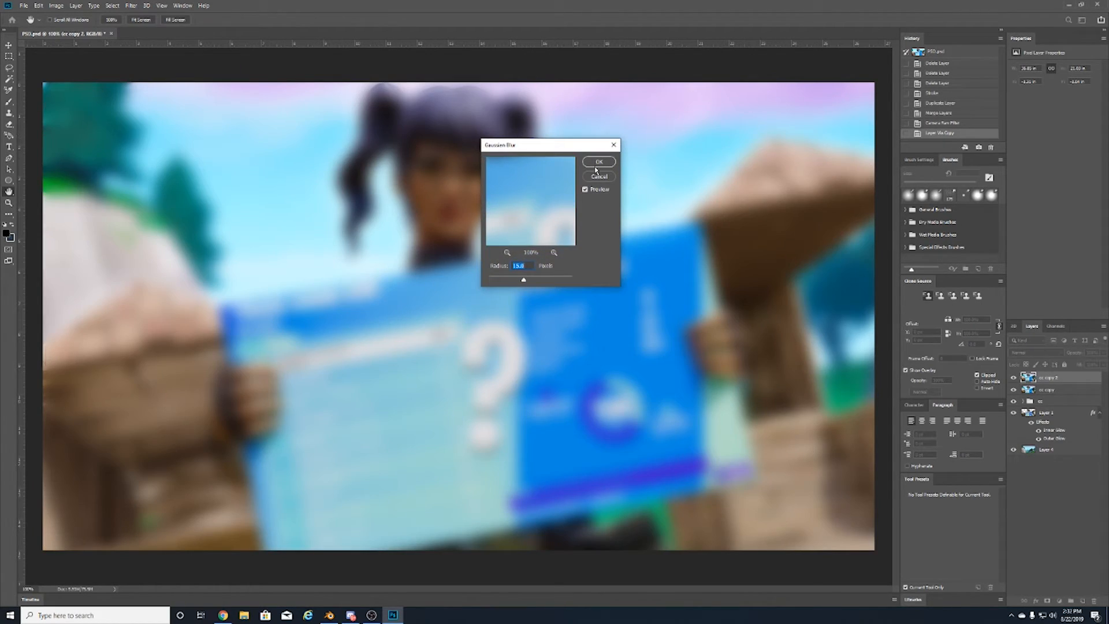
pyautogui.click(599, 165)
# Set the blurred layer's blend mode to Screen and lower its opacity to about 12%.
pyautogui.click(1035, 352)
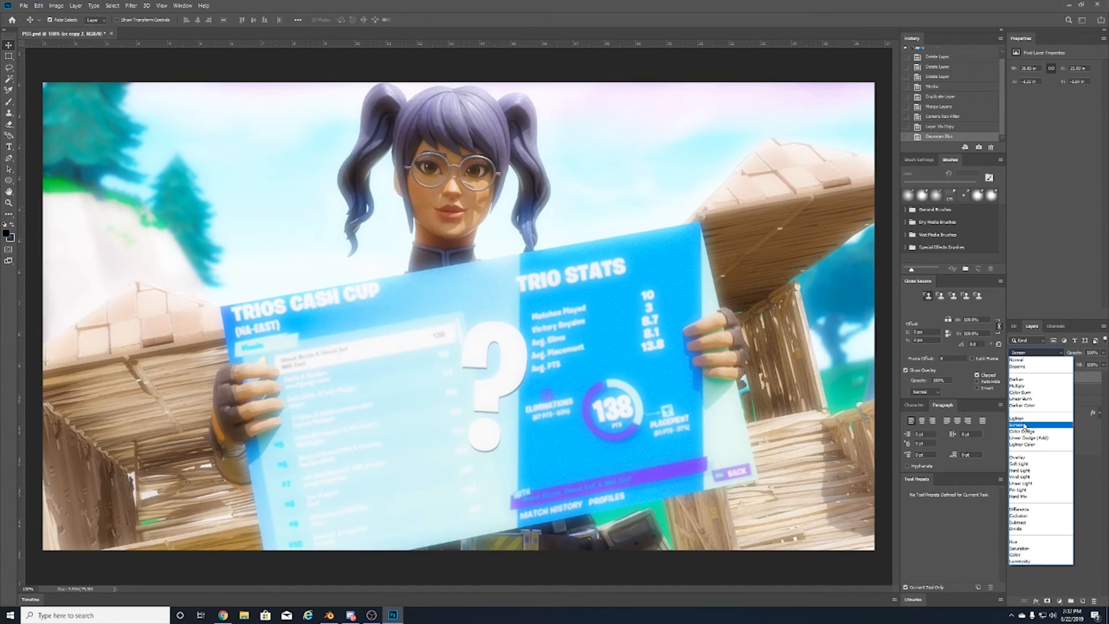
pyautogui.click(1026, 425)
pyautogui.moveTo(1082, 359); pyautogui.dragTo(1043, 359)
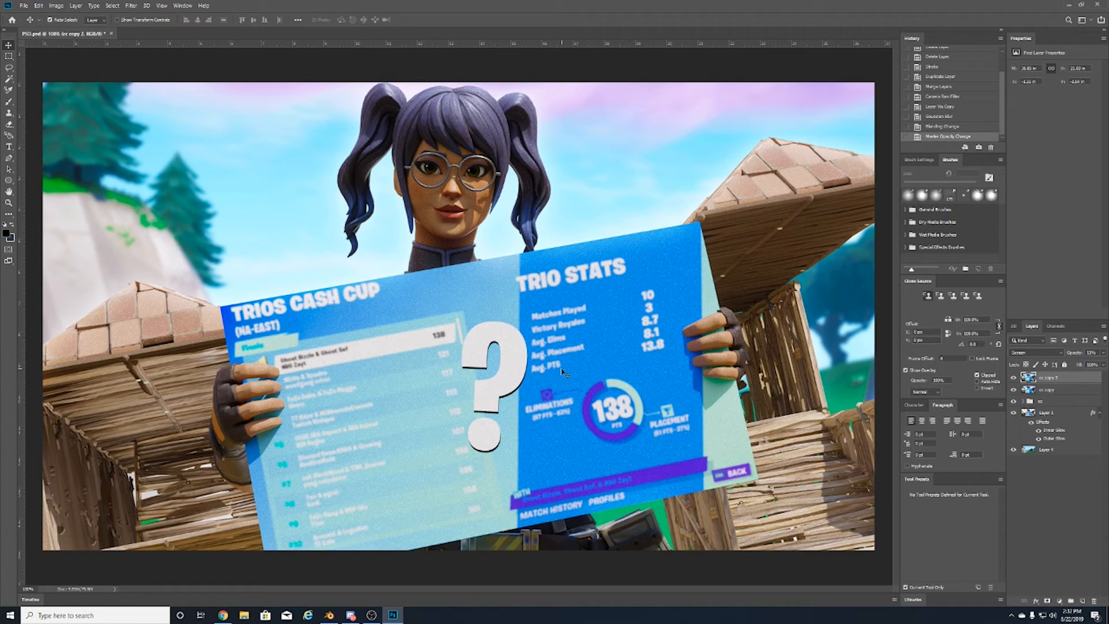
# Duplicate all the layers from the blurred copy down to Layer 4, and merge the duplicates into one layer.
pyautogui.click(1053, 452)
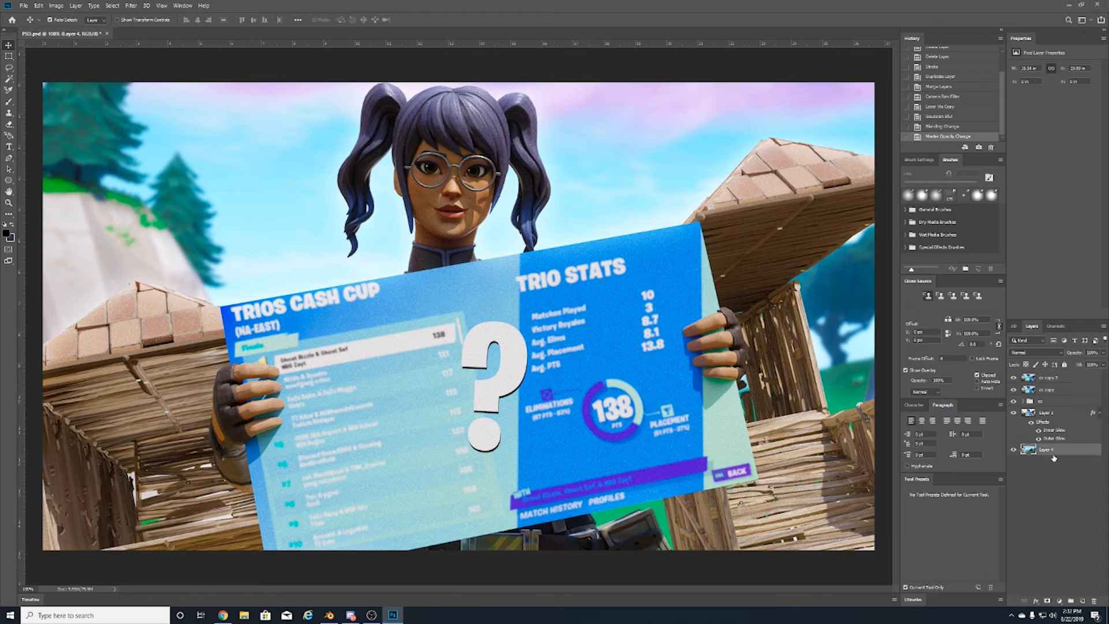
pyautogui.rightClick(1053, 380)
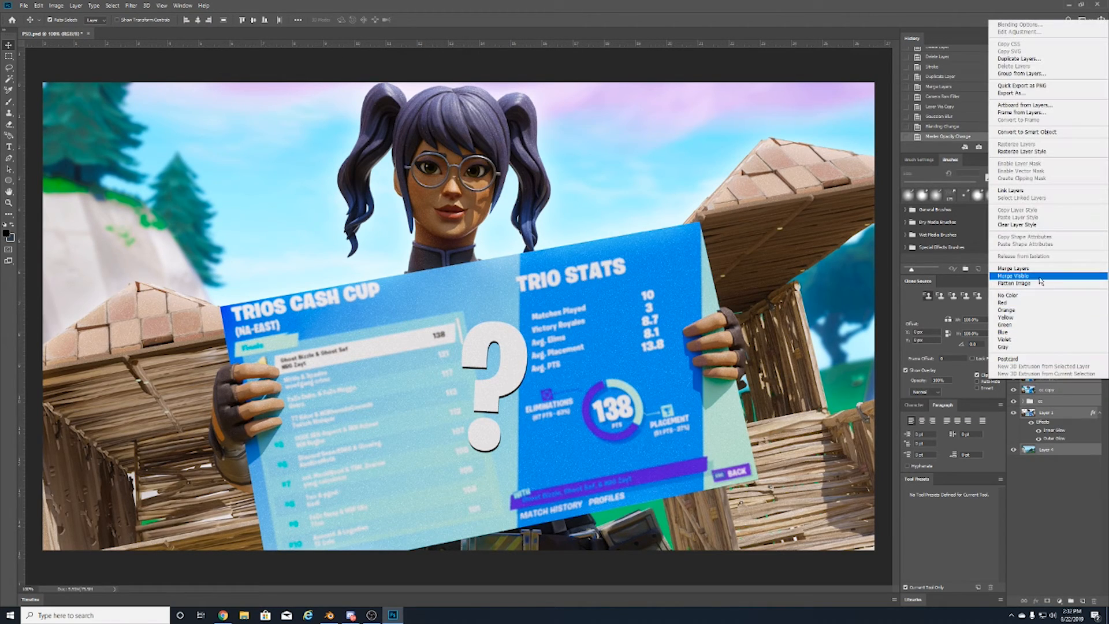
pyautogui.click(1052, 454)
pyautogui.hotkey('ctrl', 'j')
pyautogui.rightClick(1068, 398)
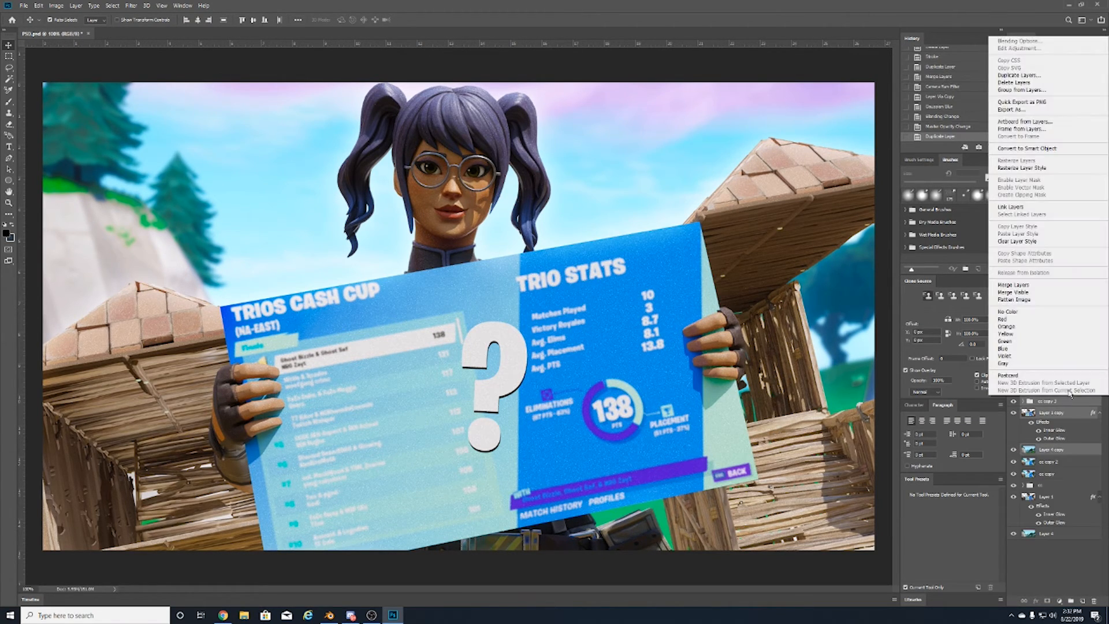
pyautogui.click(1015, 285)
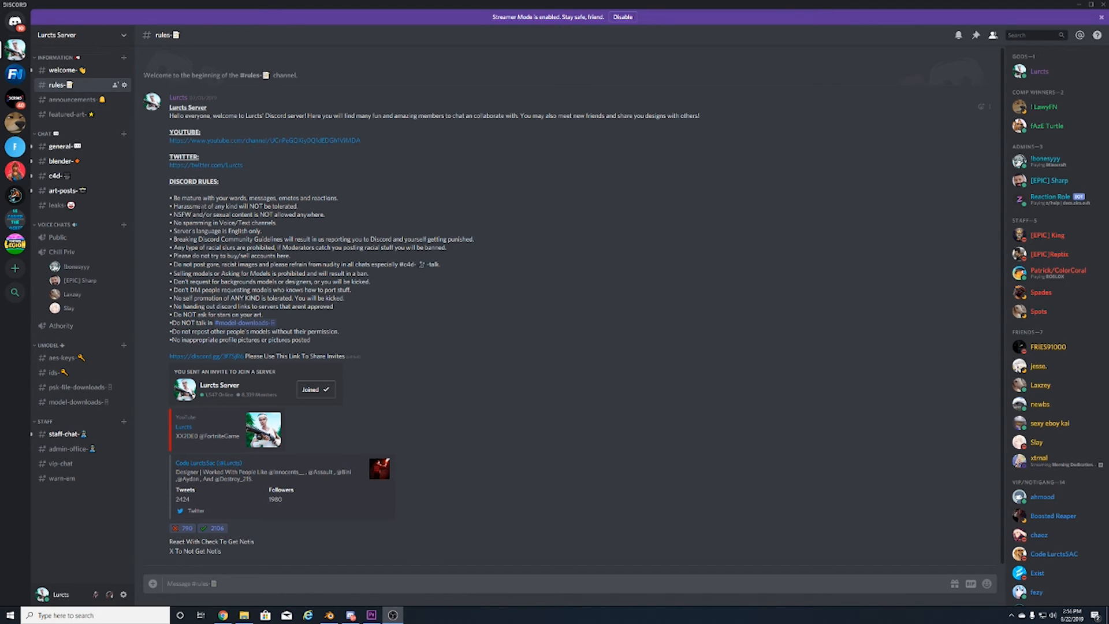
# Read the welcome message and the posting rules in the Discord server's rules channel.
pyautogui.moveTo(169, 115); pyautogui.dragTo(700, 117)
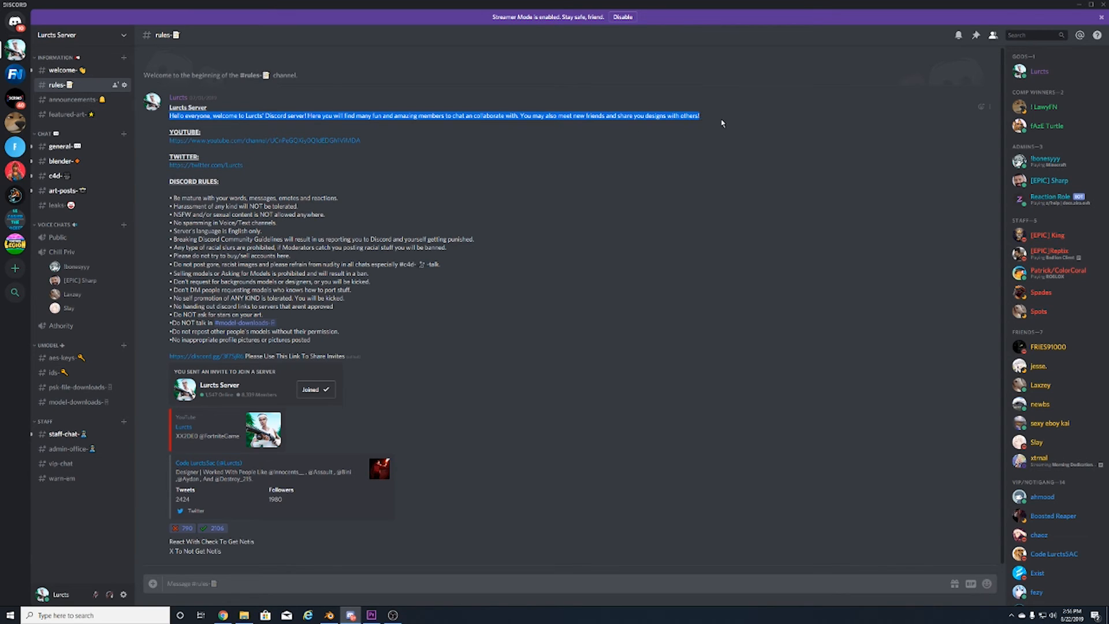
pyautogui.click(688, 132)
pyautogui.moveTo(169, 253); pyautogui.dragTo(294, 265)
pyautogui.click(154, 217)
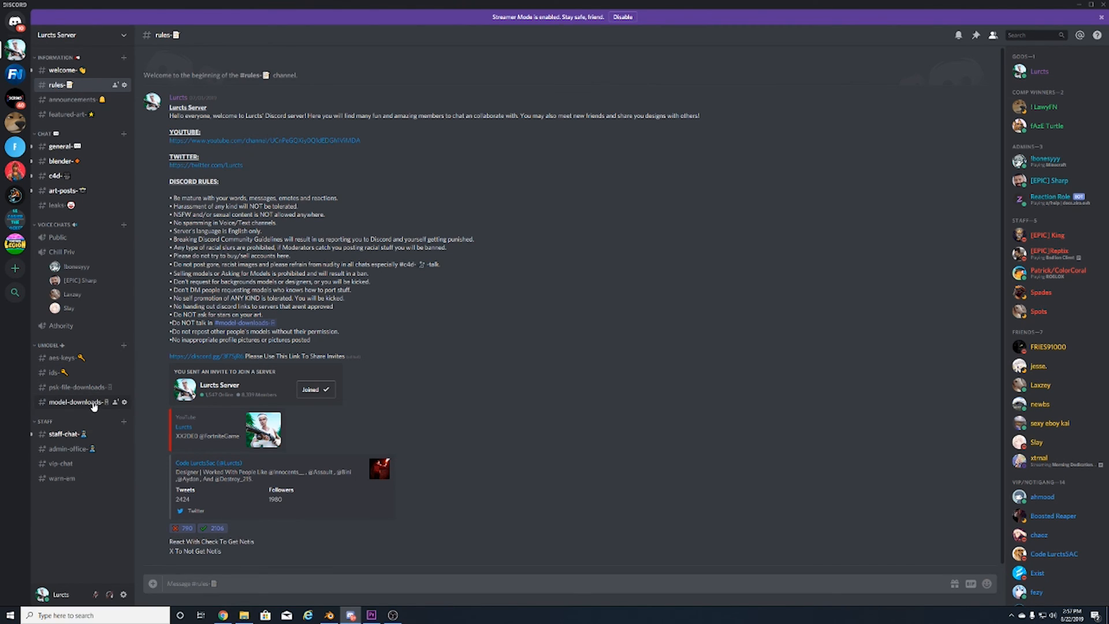
# Look through the posts in the art-posts, featured-art and general channels of the Discord server.
pyautogui.click(64, 191)
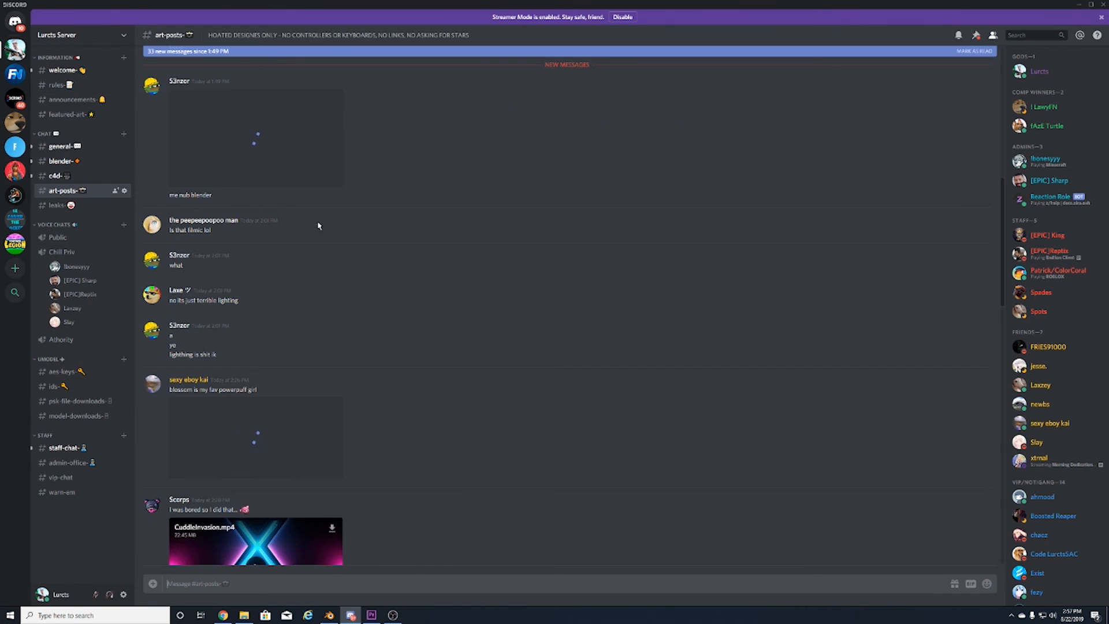
pyautogui.scroll(-20, 468, 381)
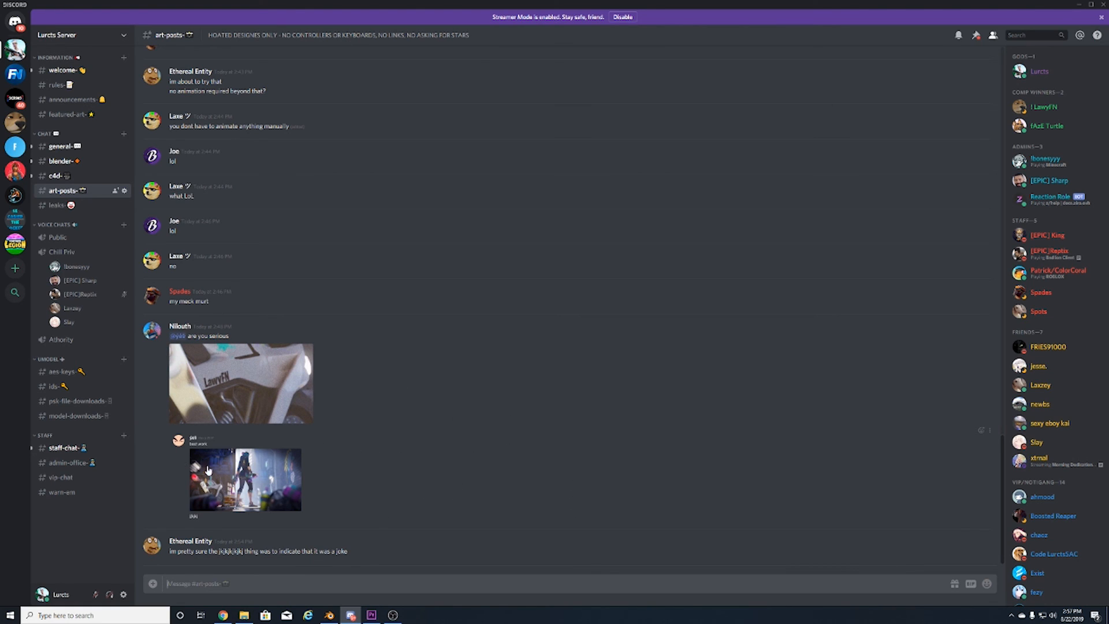
pyautogui.click(70, 114)
pyautogui.scroll(15, 279, 303)
pyautogui.scroll(10, 279, 303)
pyautogui.click(60, 146)
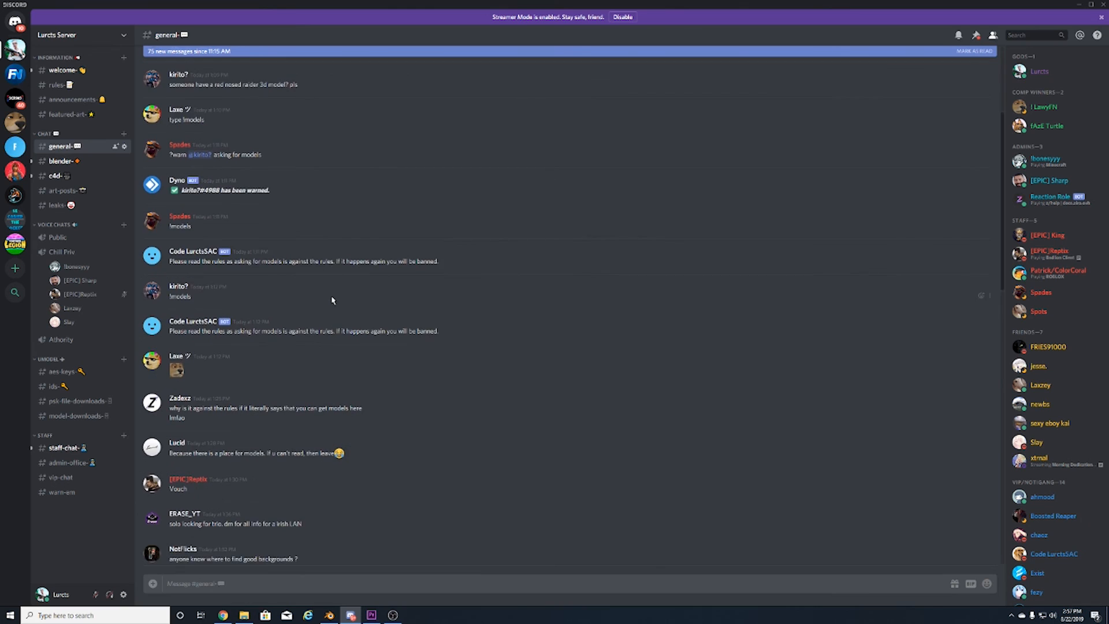
pyautogui.scroll(-3, 332, 300)
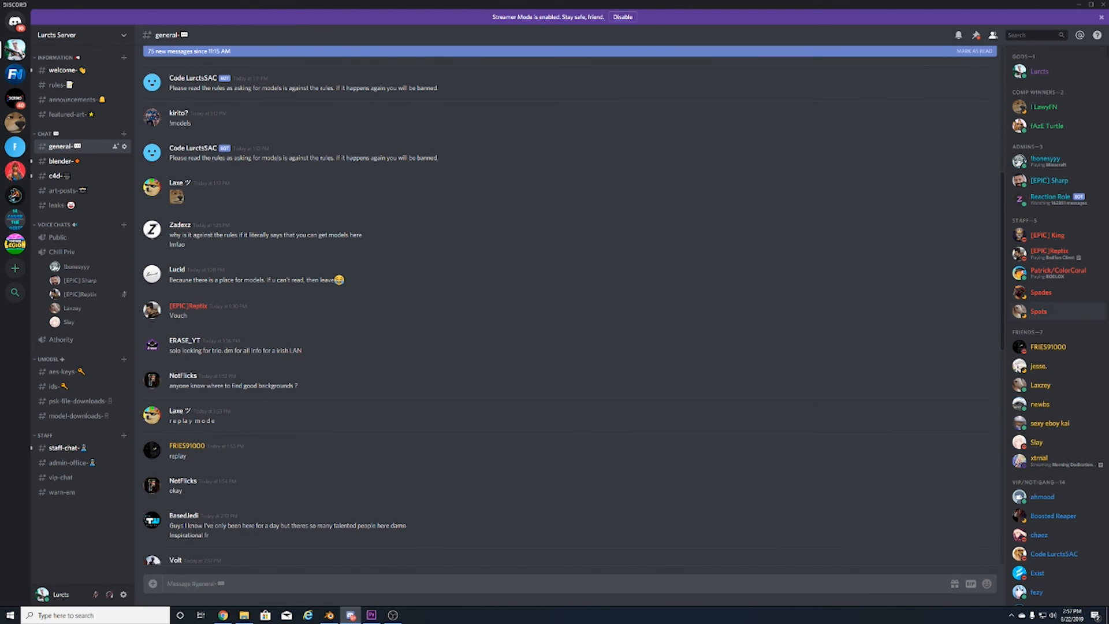